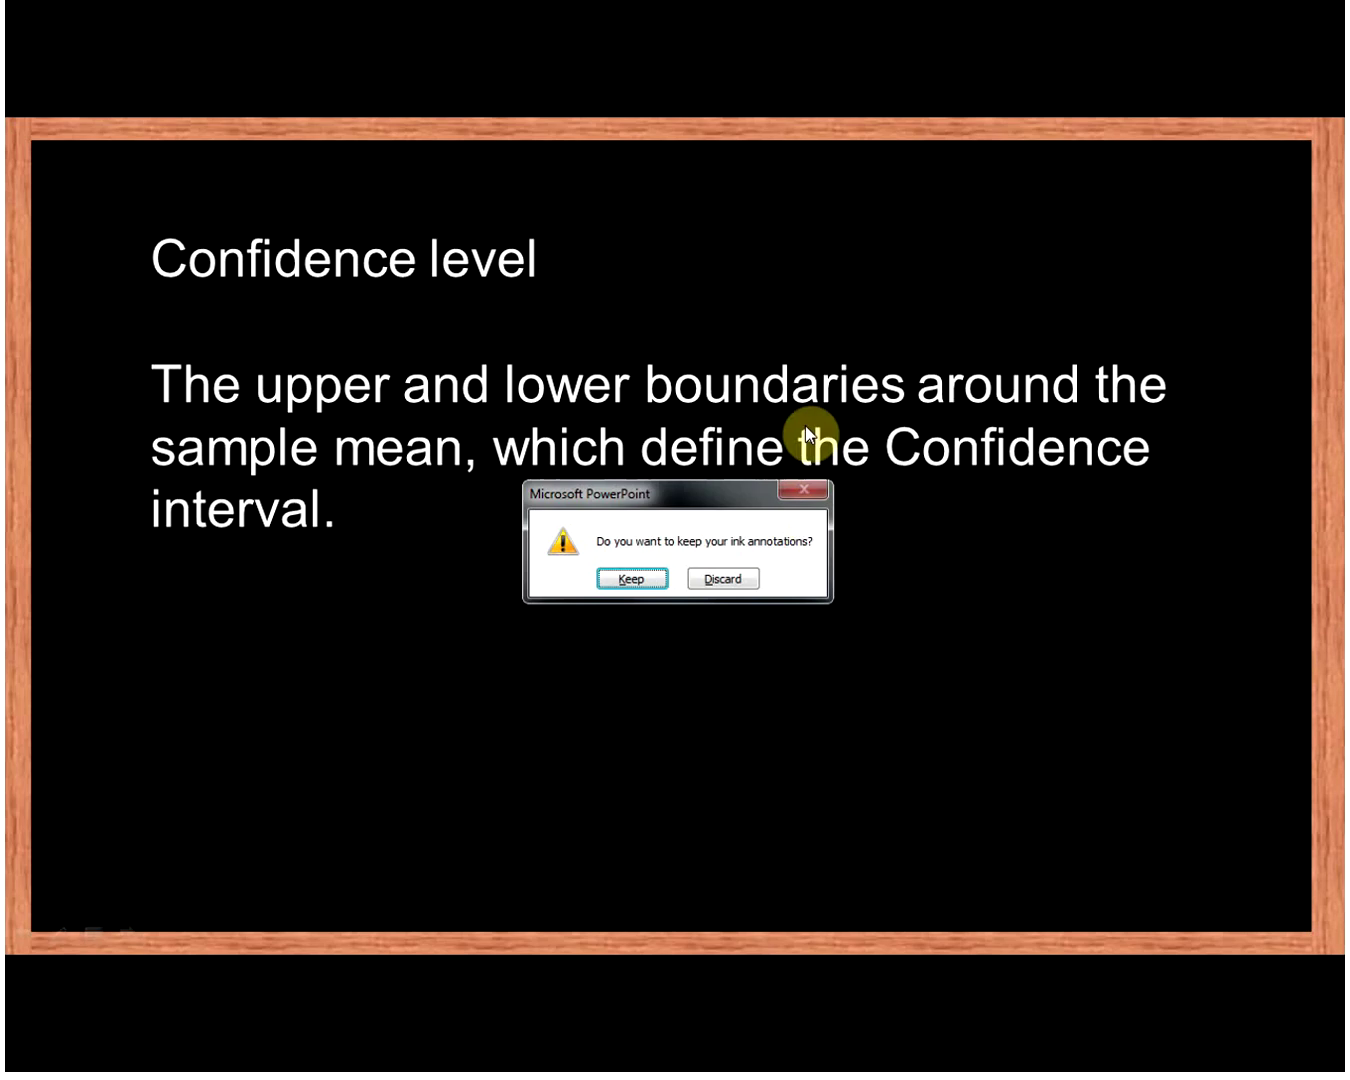
- Discard the ink annotations and leave the slide show, returning to slide 3 of 23
{"action": "left_click", "coordinate": [706, 582]}
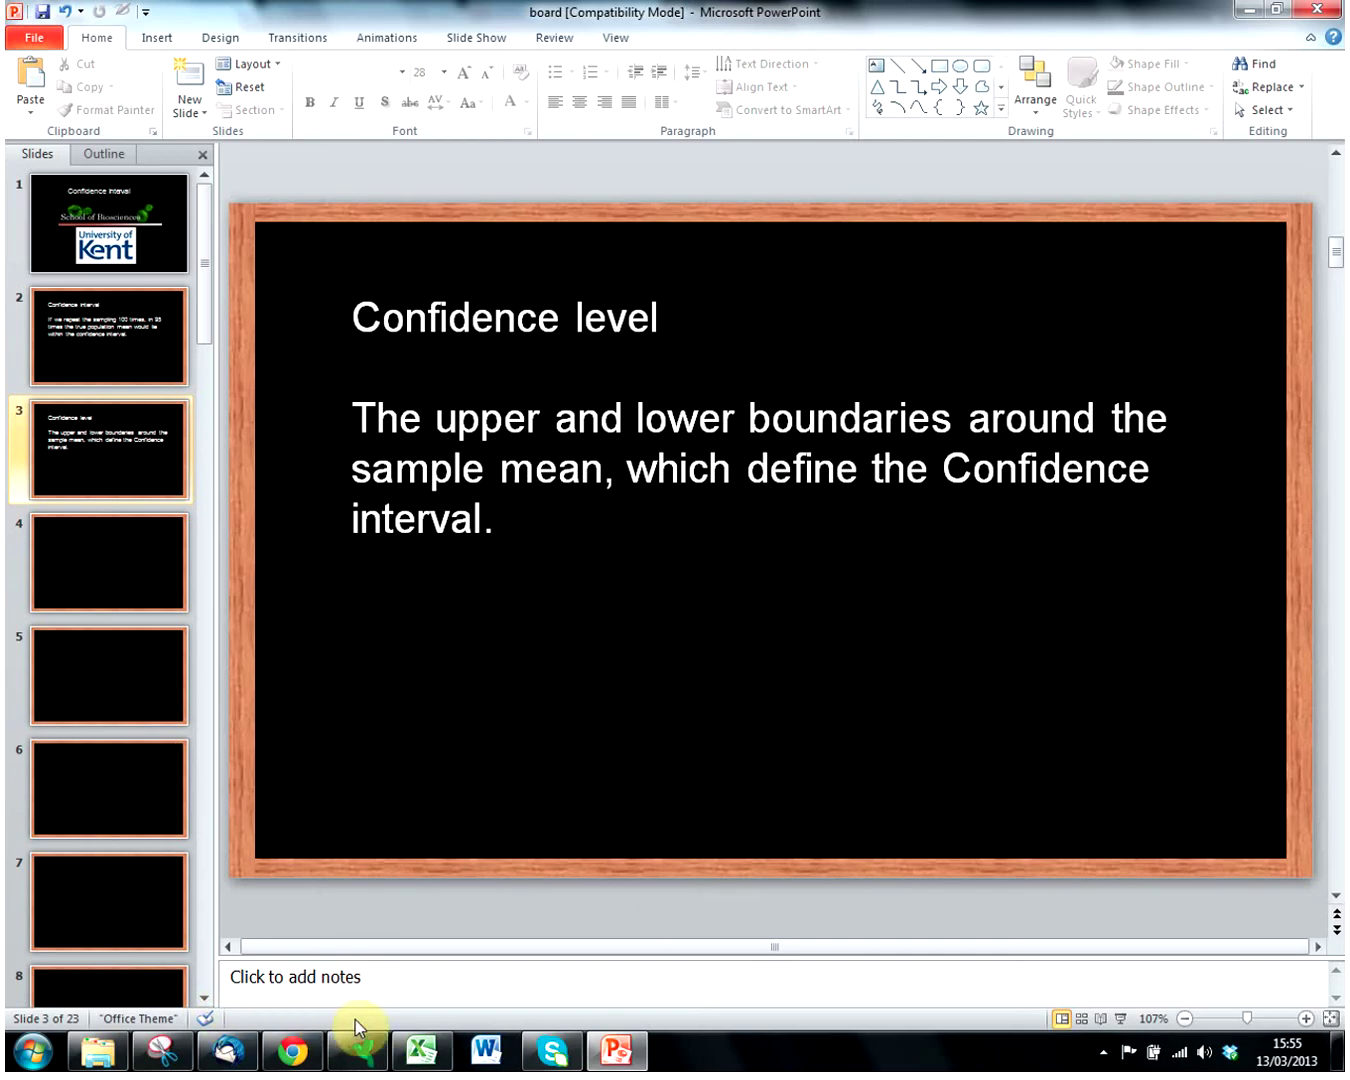
- Switch to Excel's Book1 and scroll down to the Confidence Level rows of the statistics
{"action": "left_click", "coordinate": [419, 1049]}
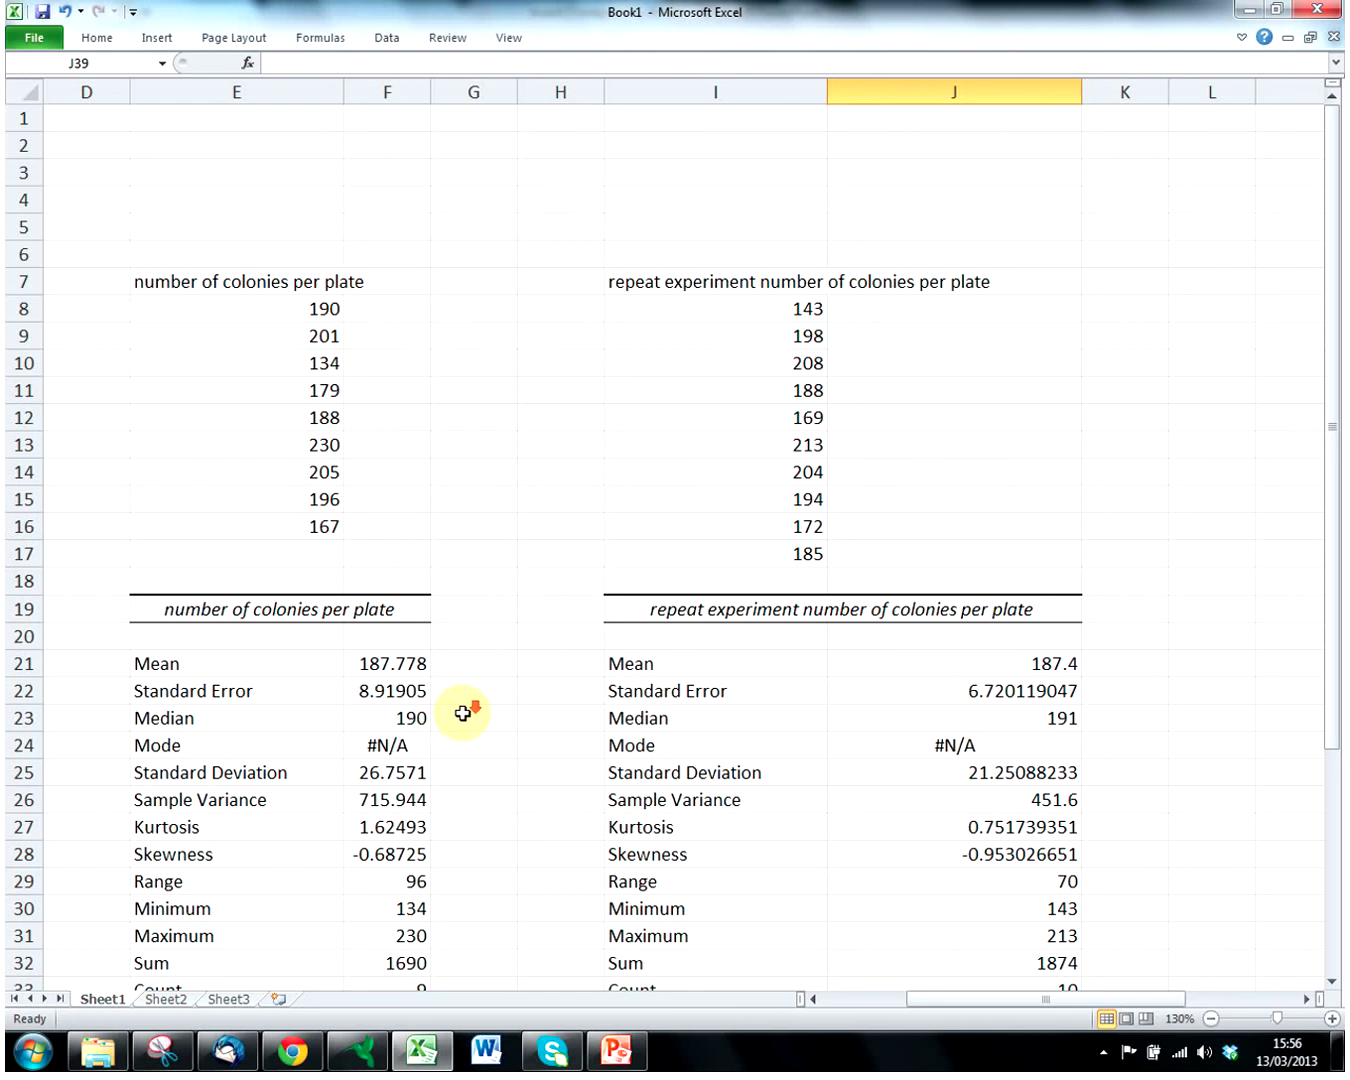
{"action": "scroll", "coordinate": [465, 712], "scroll_direction": "down", "scroll_amount": 1}
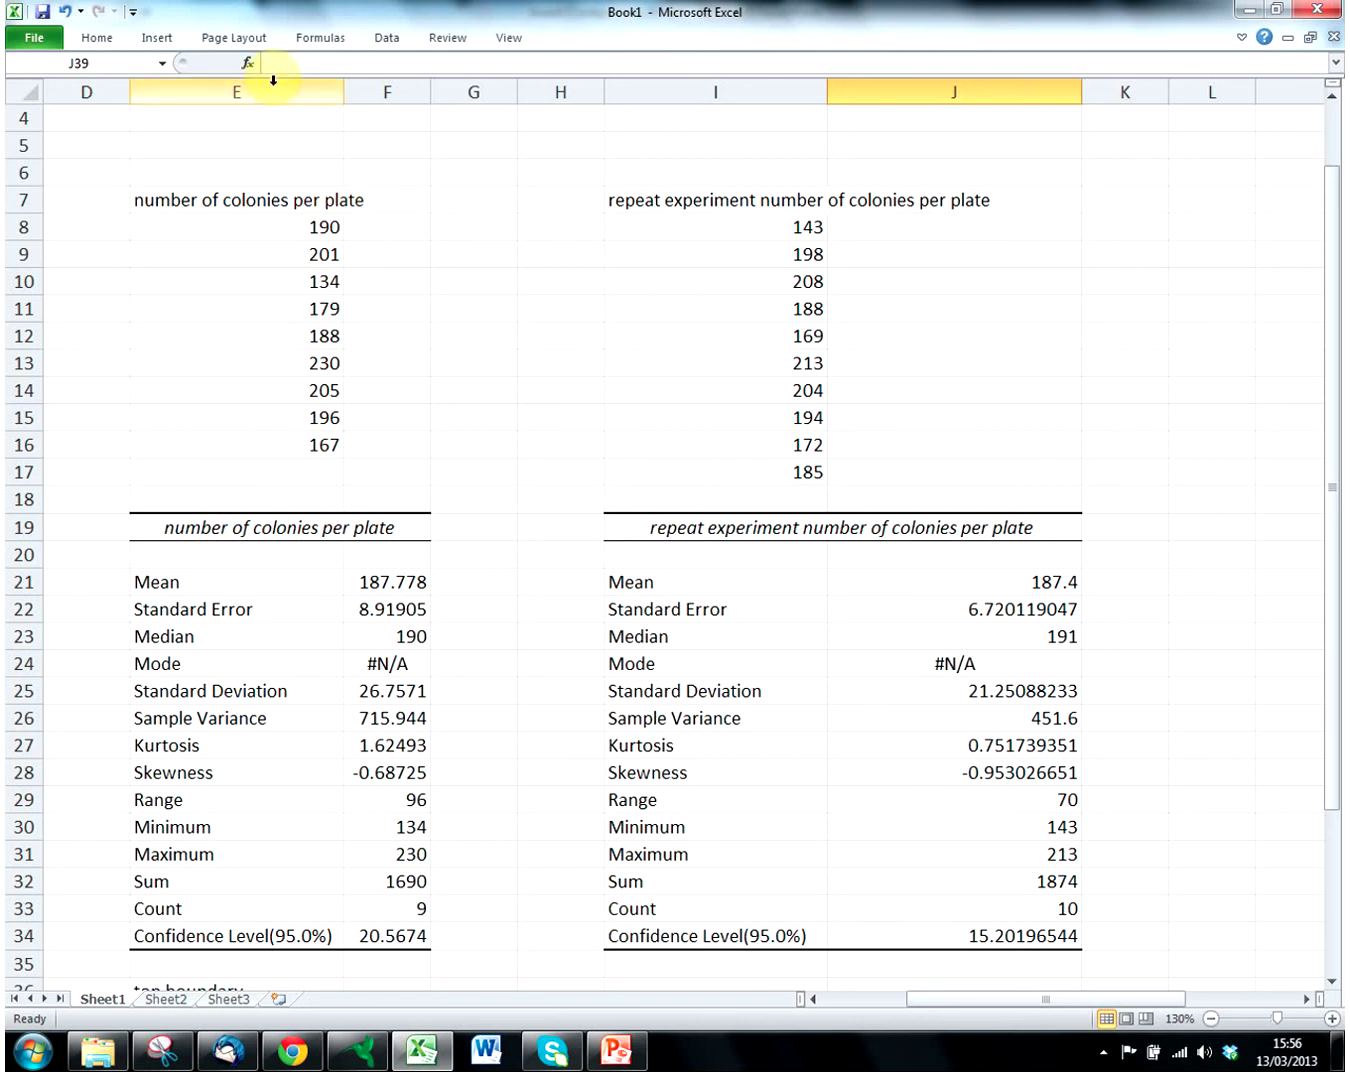
{"action": "left_click", "coordinate": [386, 40]}
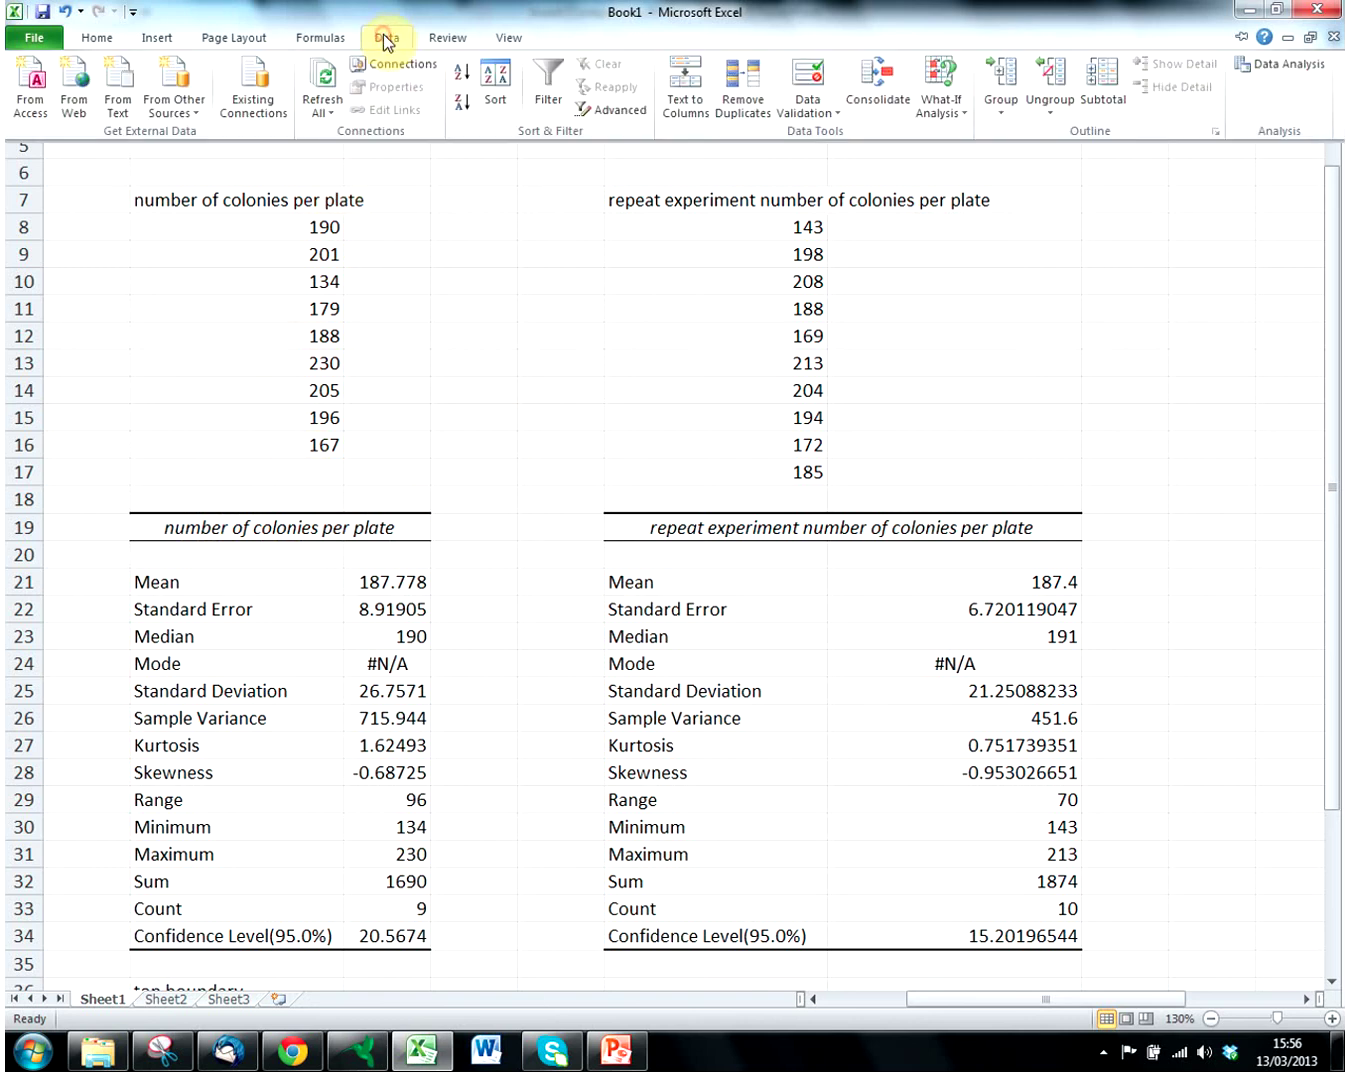
{"action": "left_click", "coordinate": [1299, 66]}
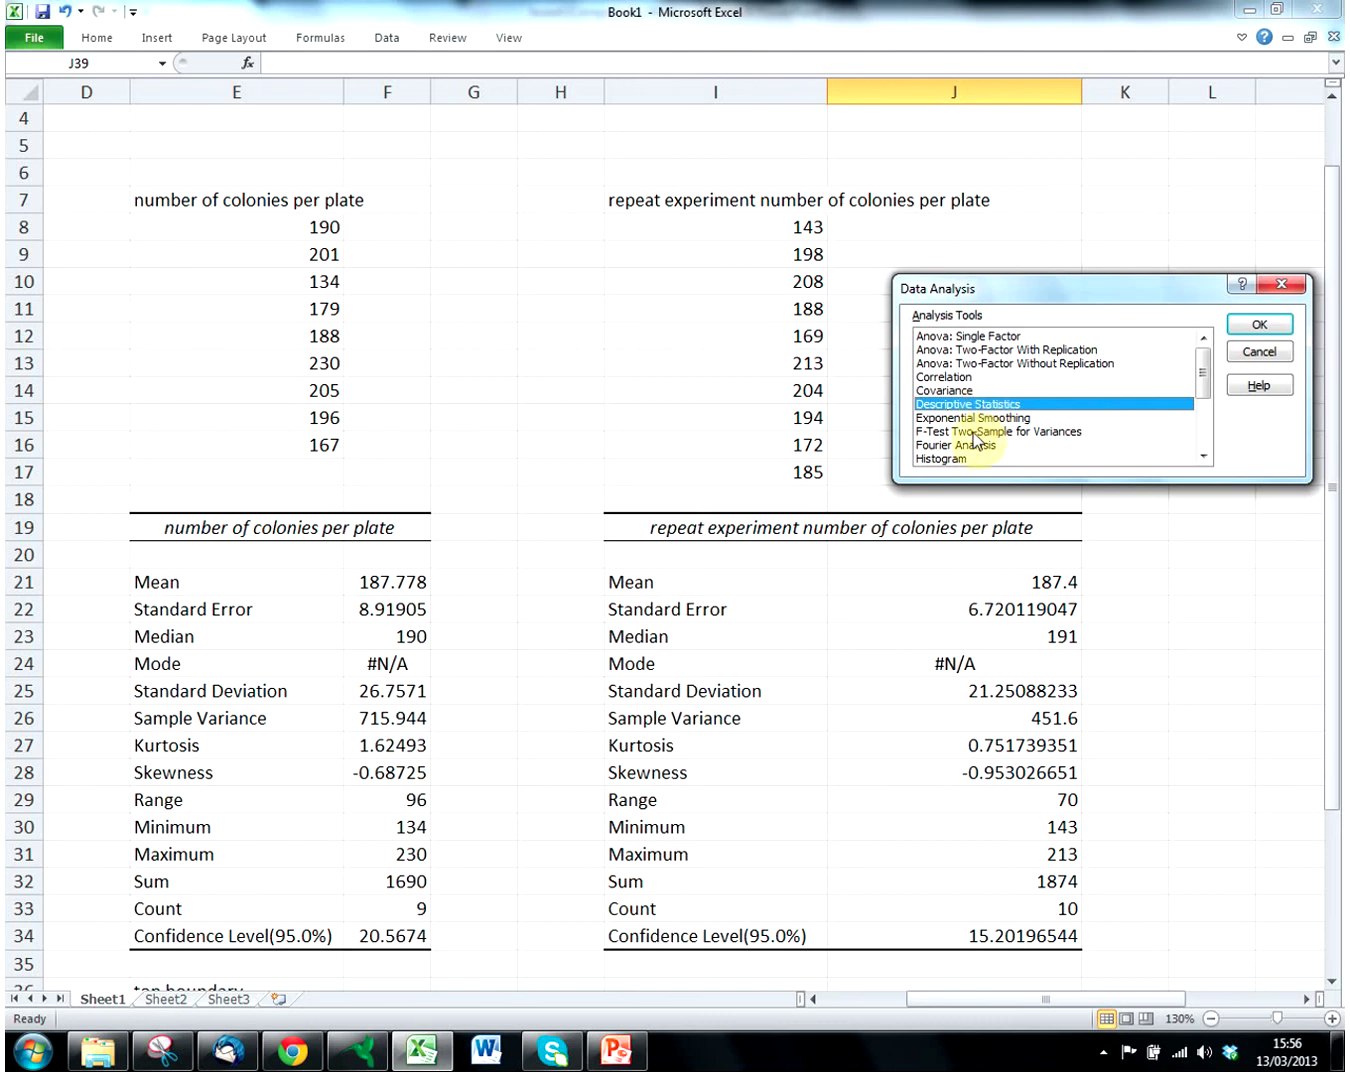
{"action": "left_click", "coordinate": [1261, 356]}
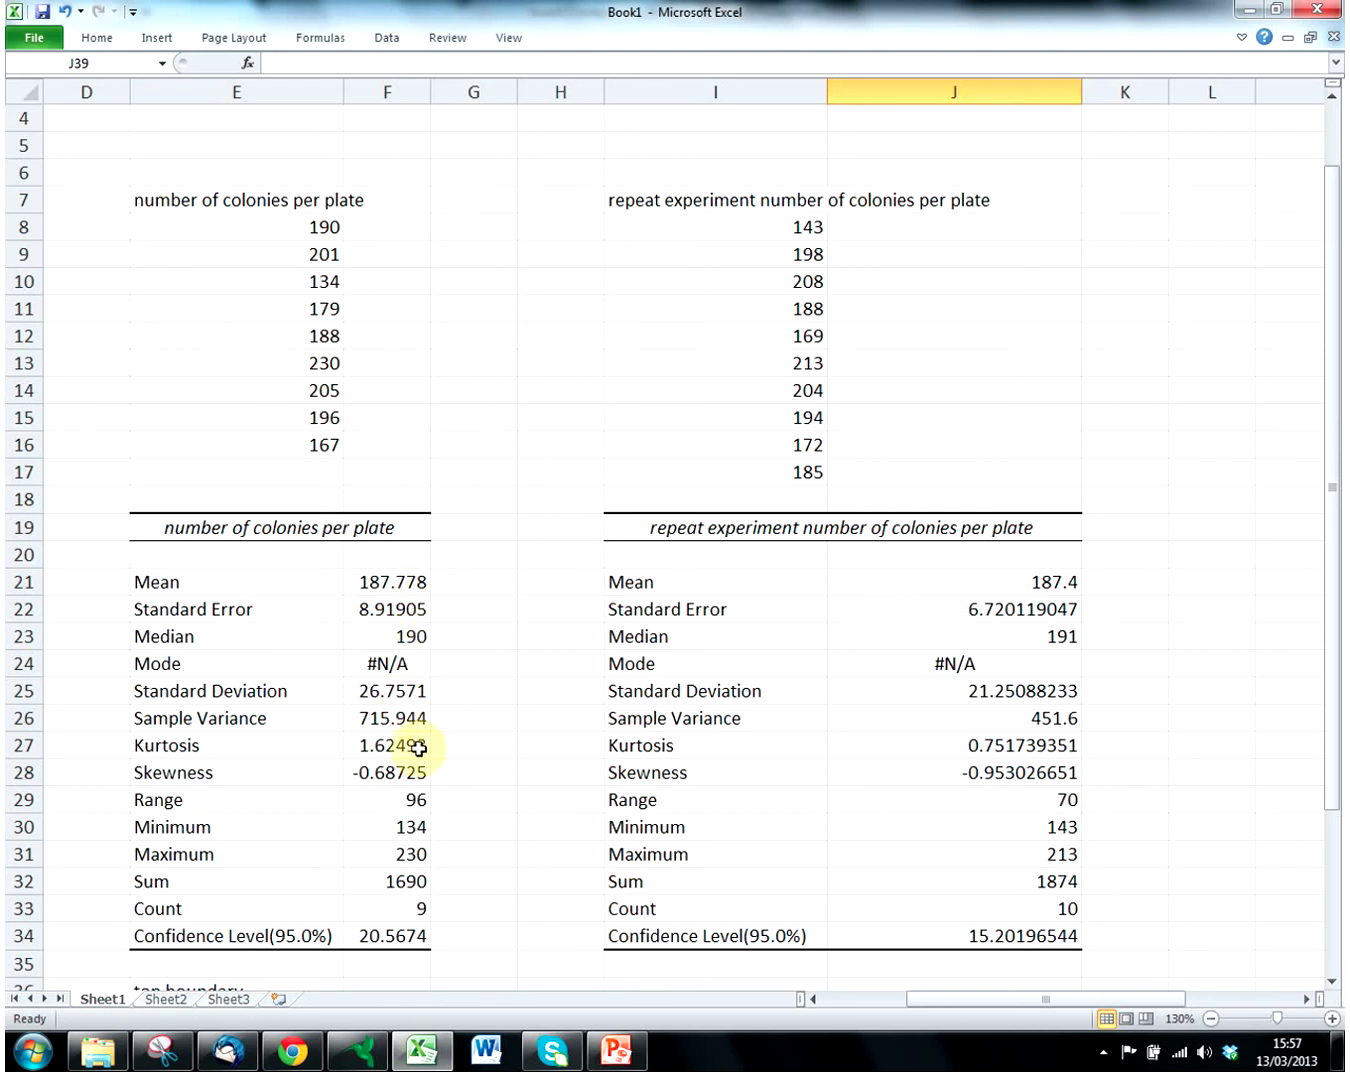
{"action": "scroll", "coordinate": [459, 878], "scroll_direction": "down", "scroll_amount": 1}
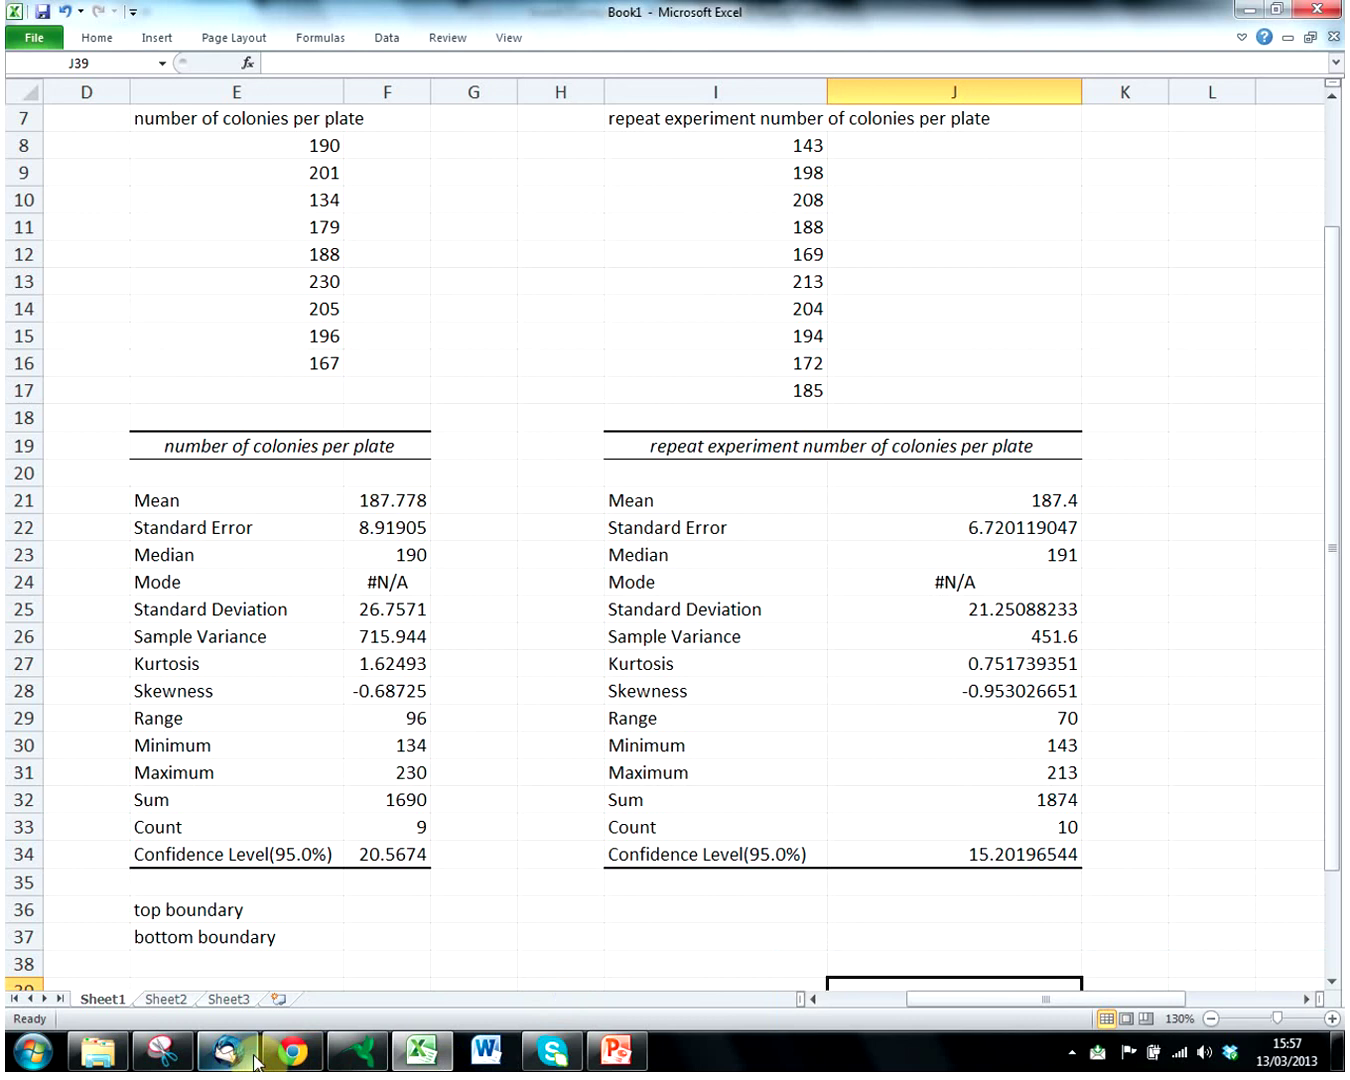
- Enter =F21+F34 in F36, giving the first sample's top boundary of 208.345
{"action": "double_click", "coordinate": [378, 912]}
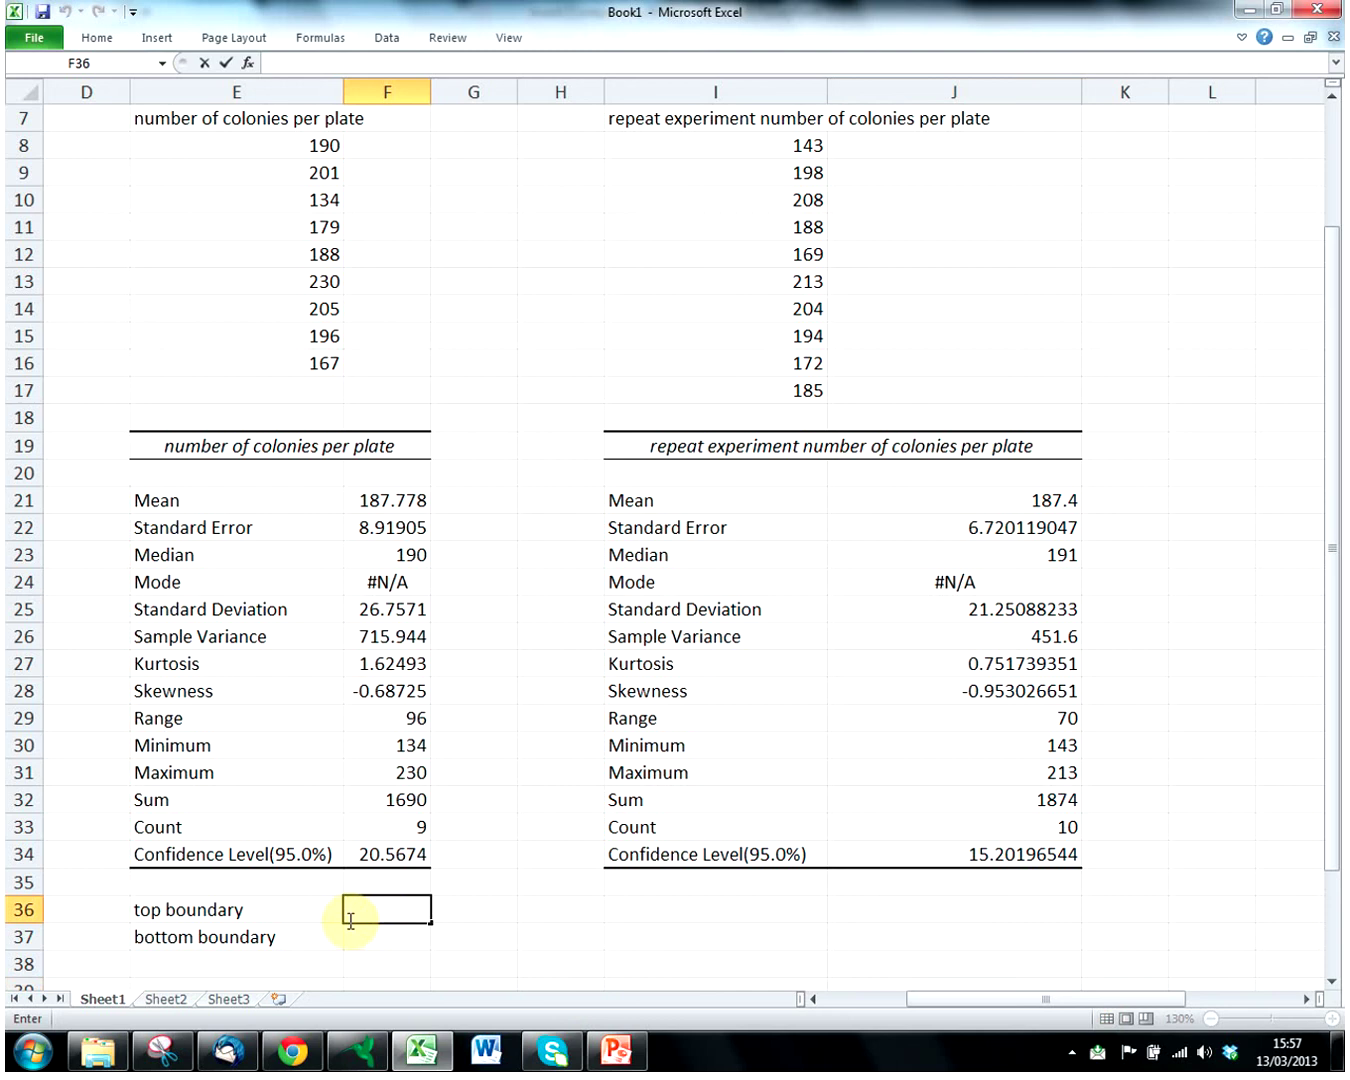
{"action": "type", "text": "="}
{"action": "left_click", "coordinate": [412, 499]}
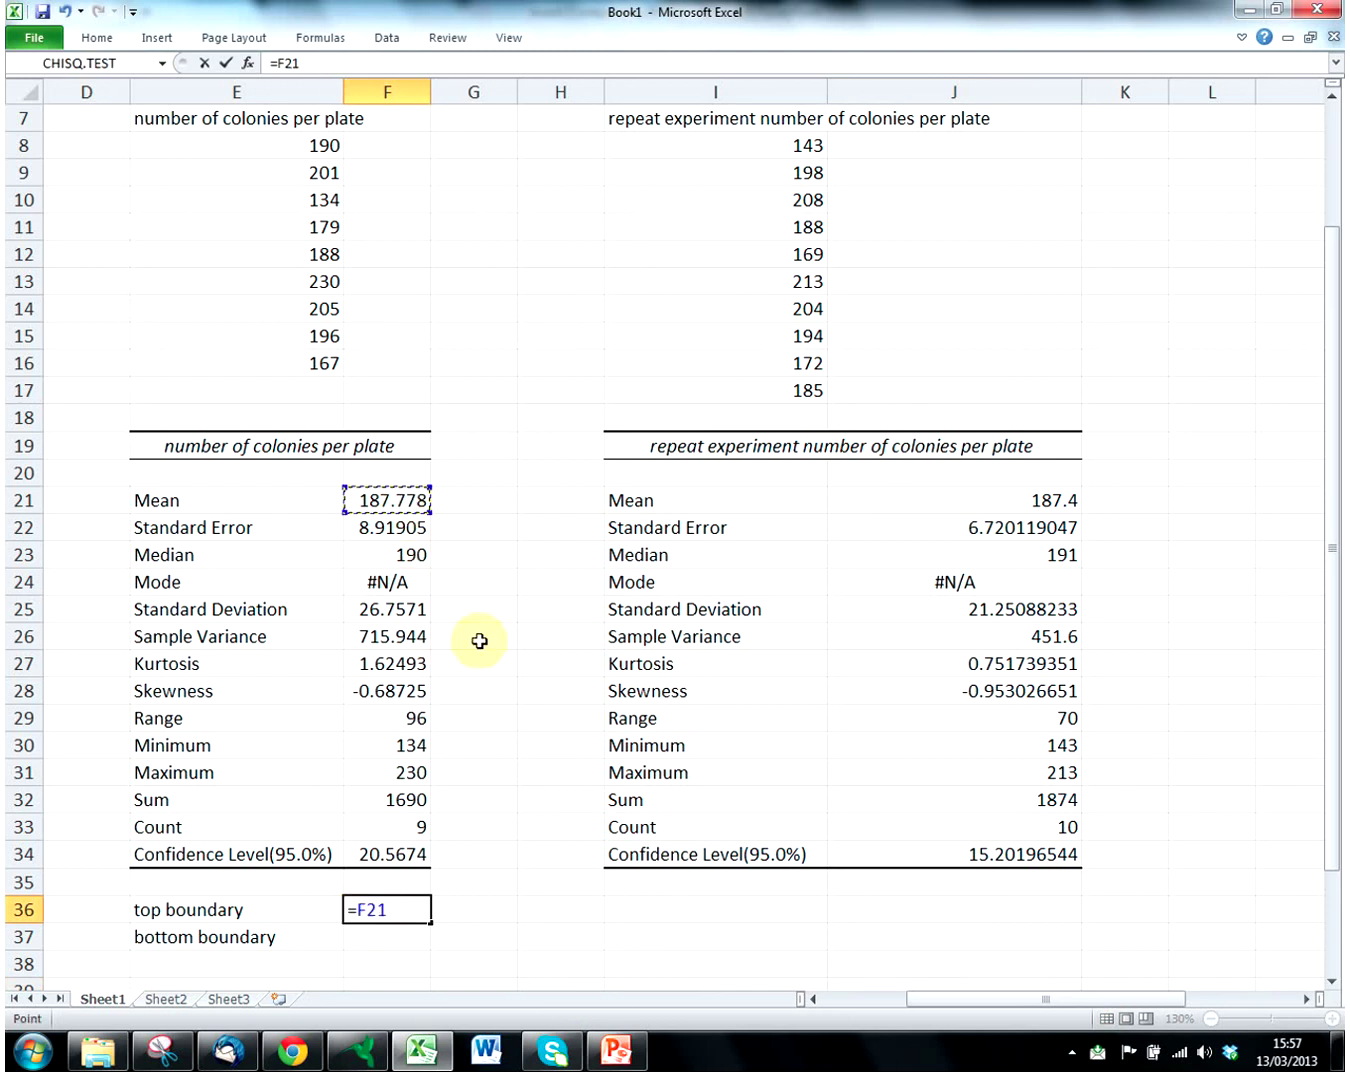
{"action": "type", "text": "+"}
{"action": "left_click", "coordinate": [390, 853]}
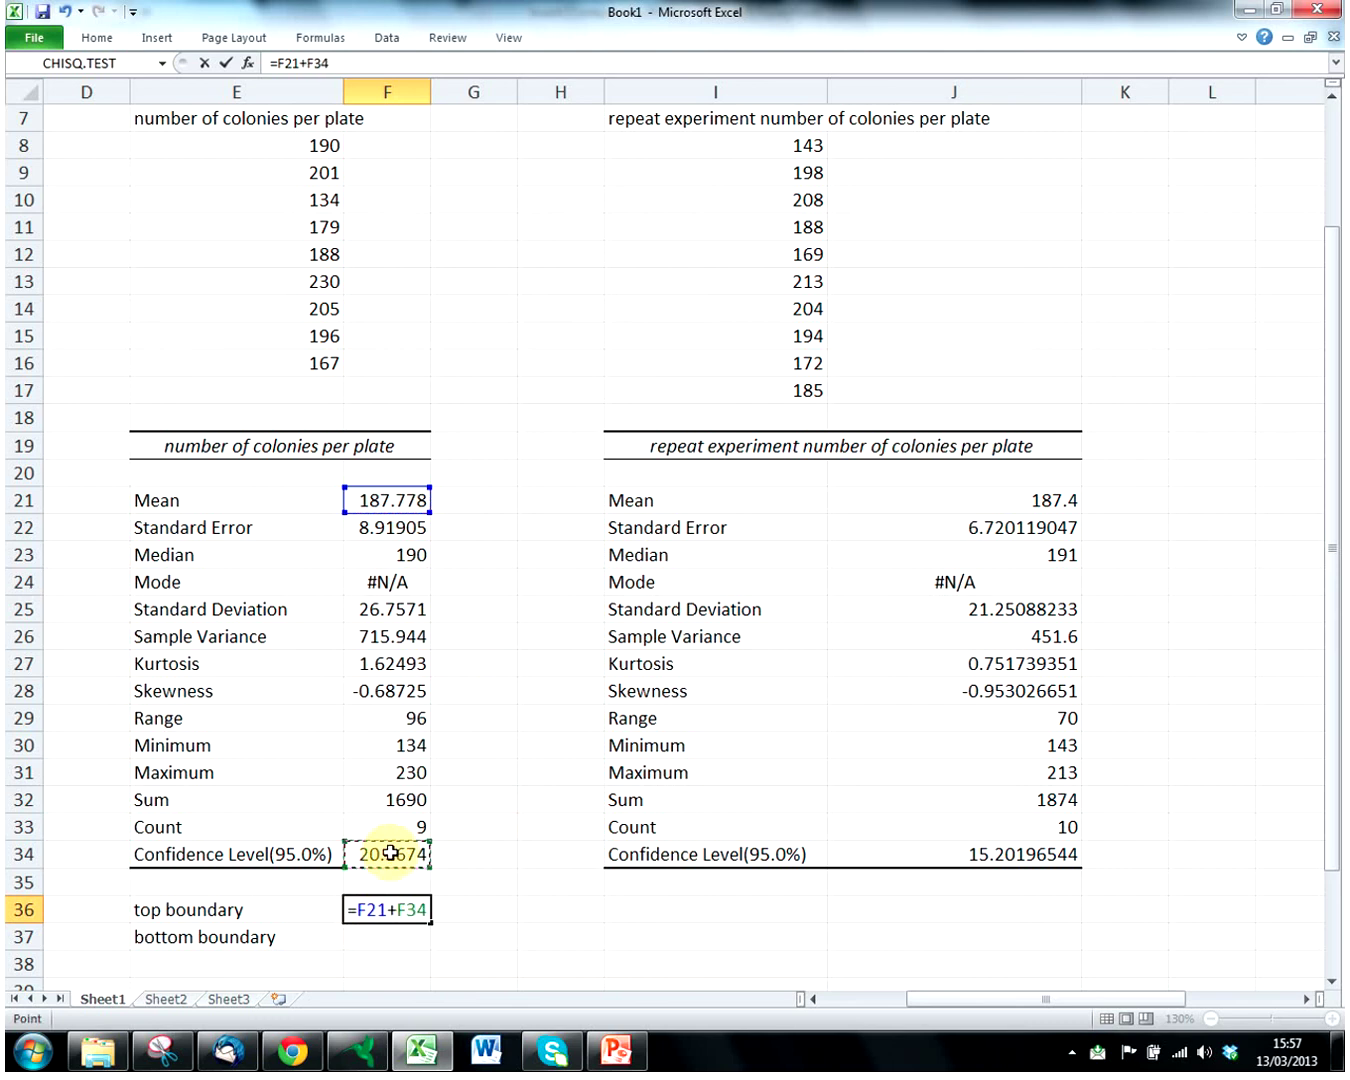
{"action": "key", "text": "Return"}
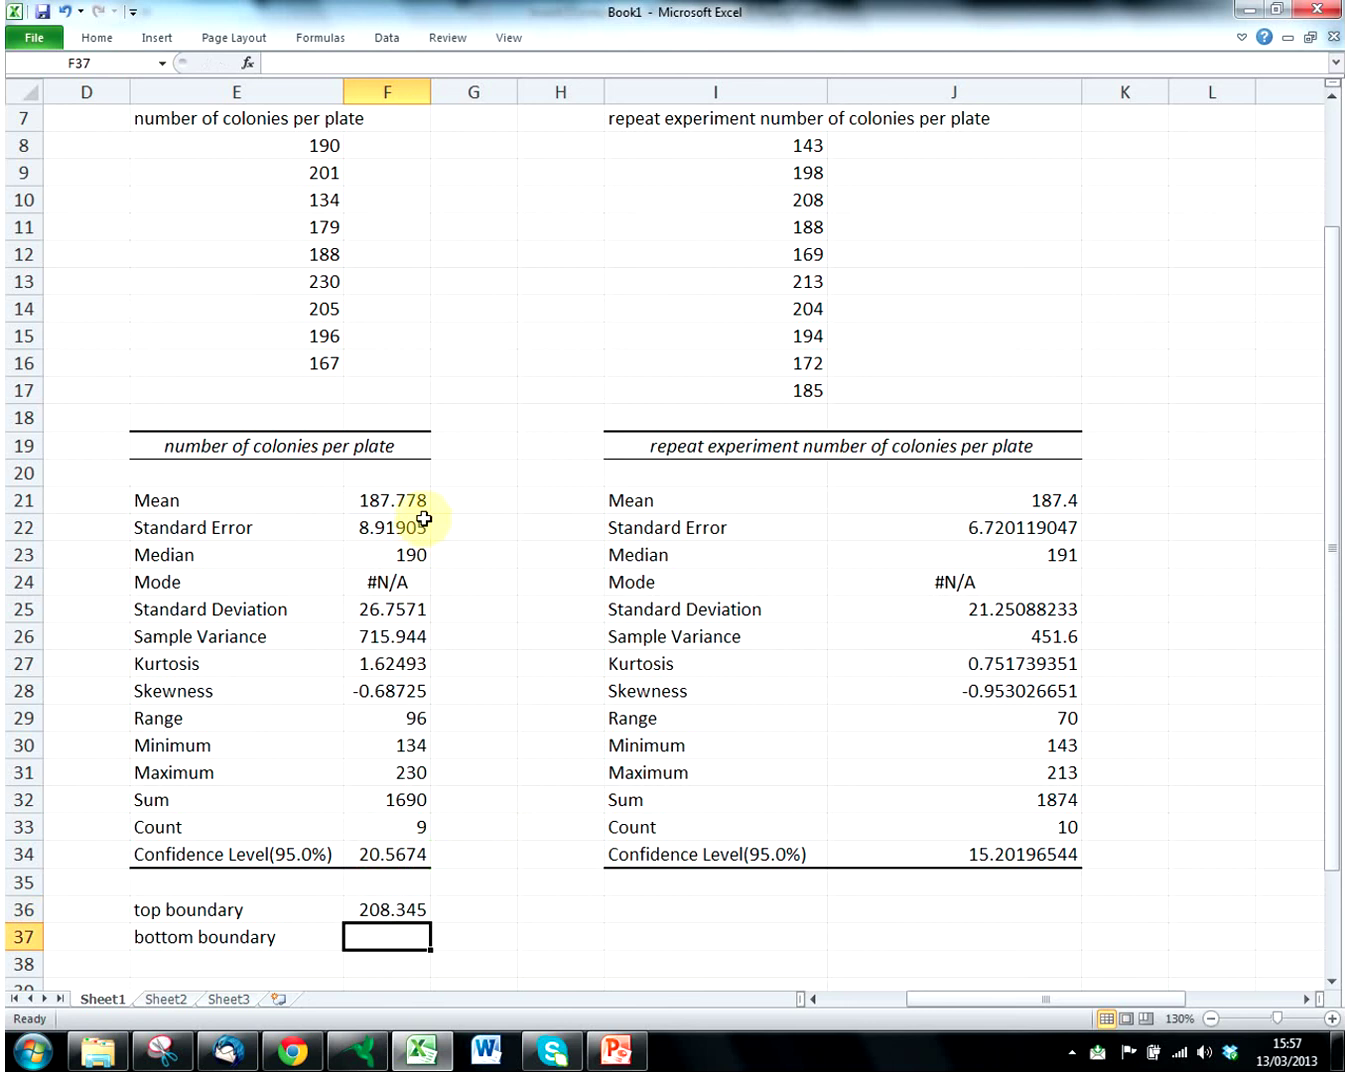
- Enter =F21-F34 in F37, giving the first sample's bottom boundary of 167.21
{"action": "double_click", "coordinate": [377, 942]}
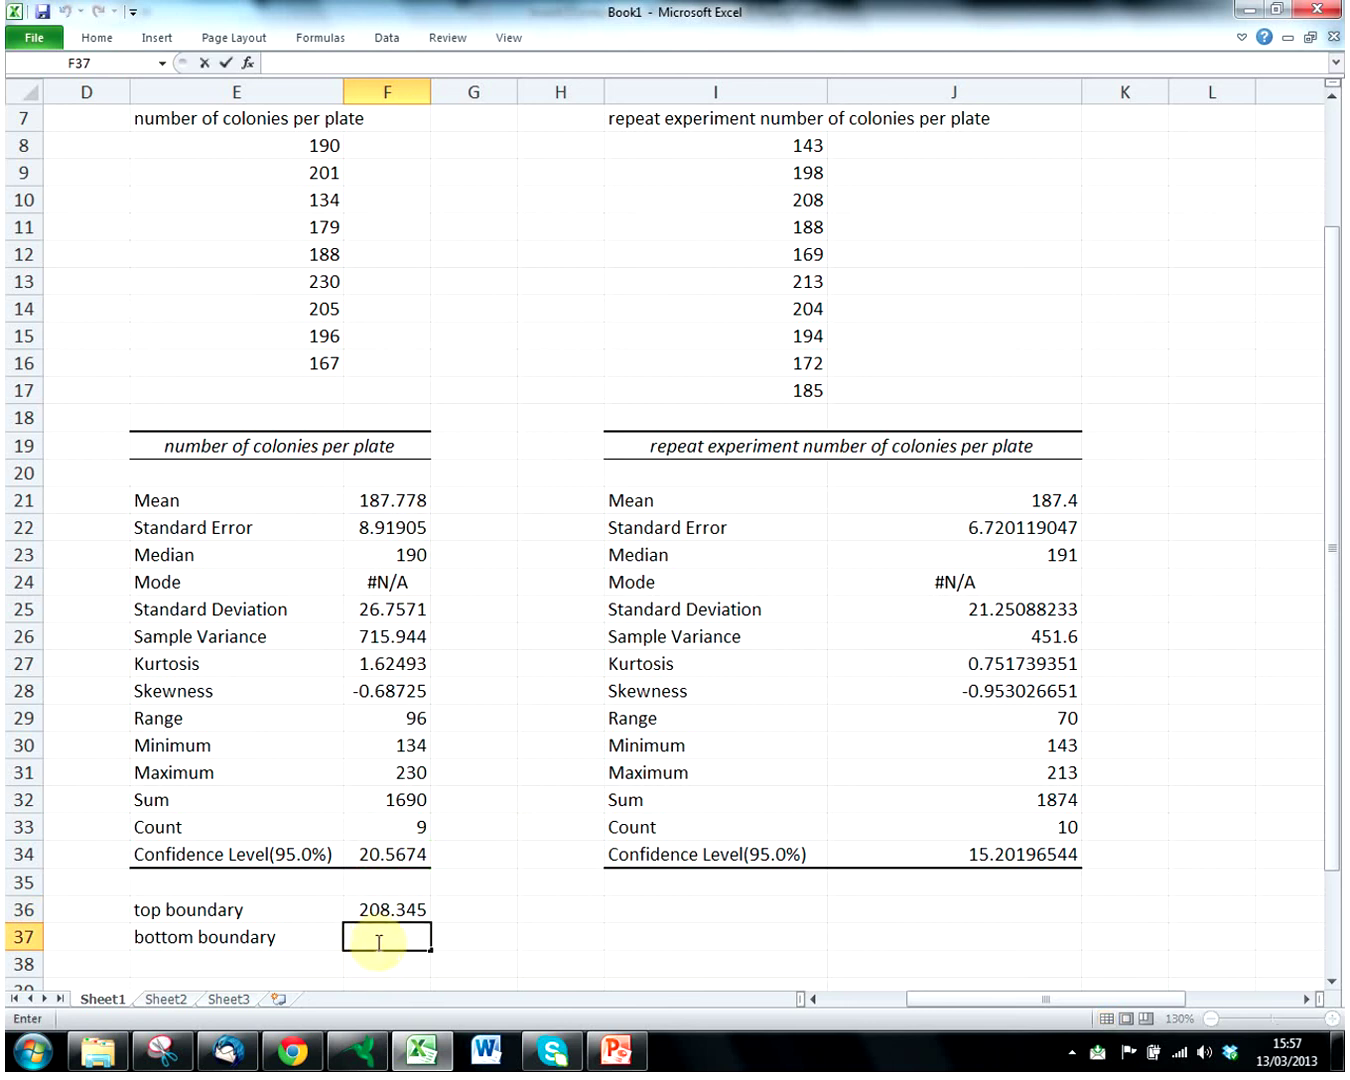
{"action": "type", "text": "="}
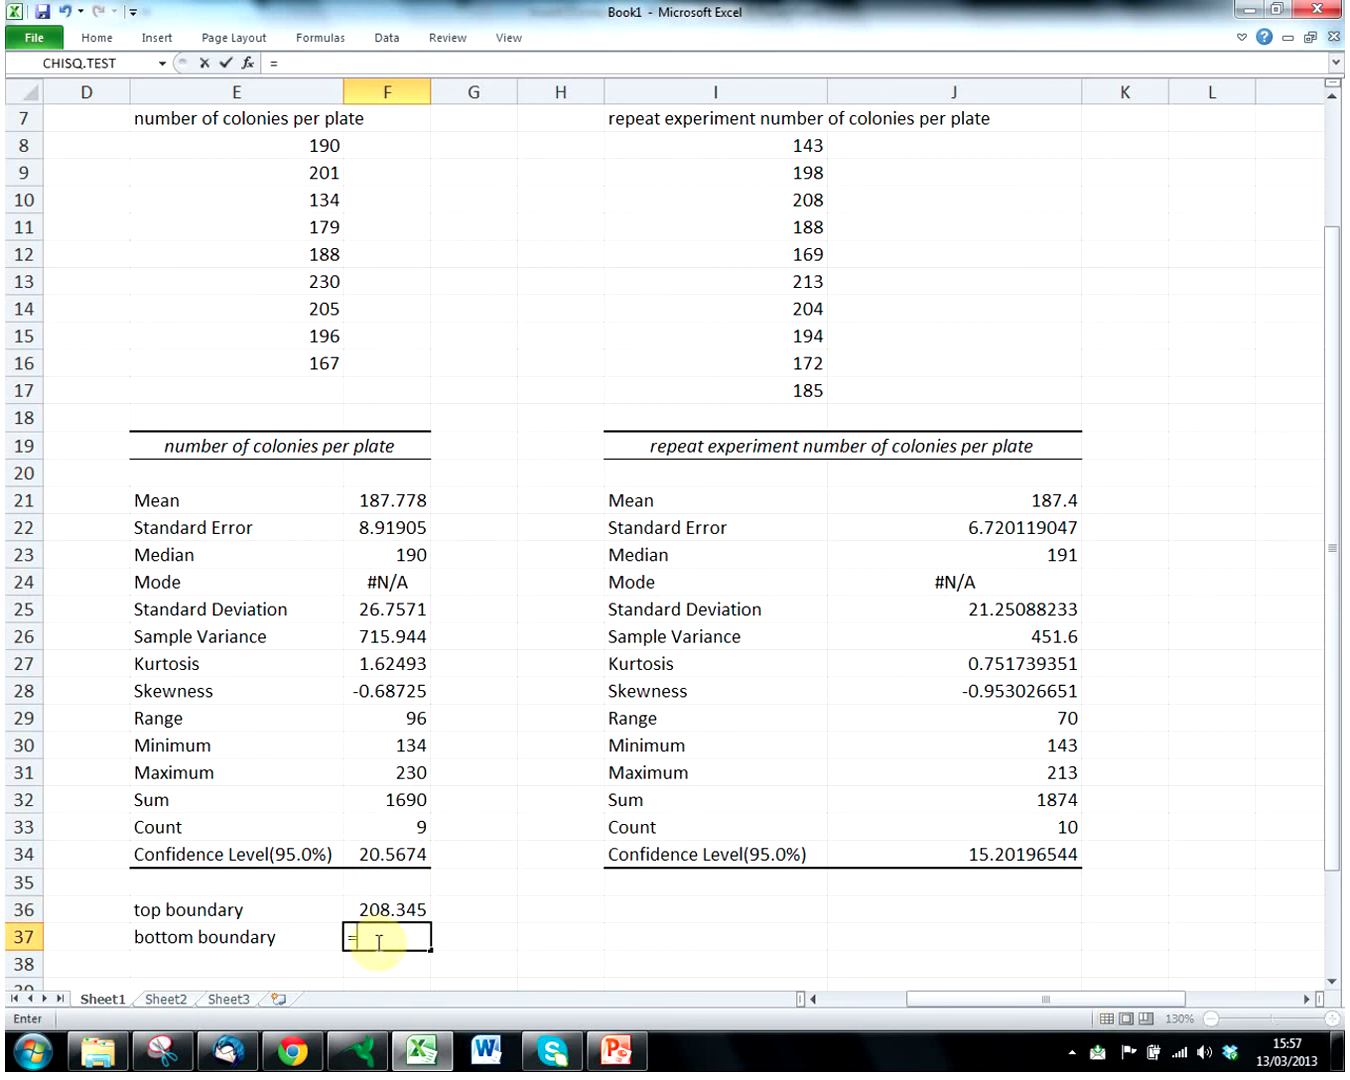
{"action": "left_click", "coordinate": [384, 509]}
{"action": "type", "text": "-"}
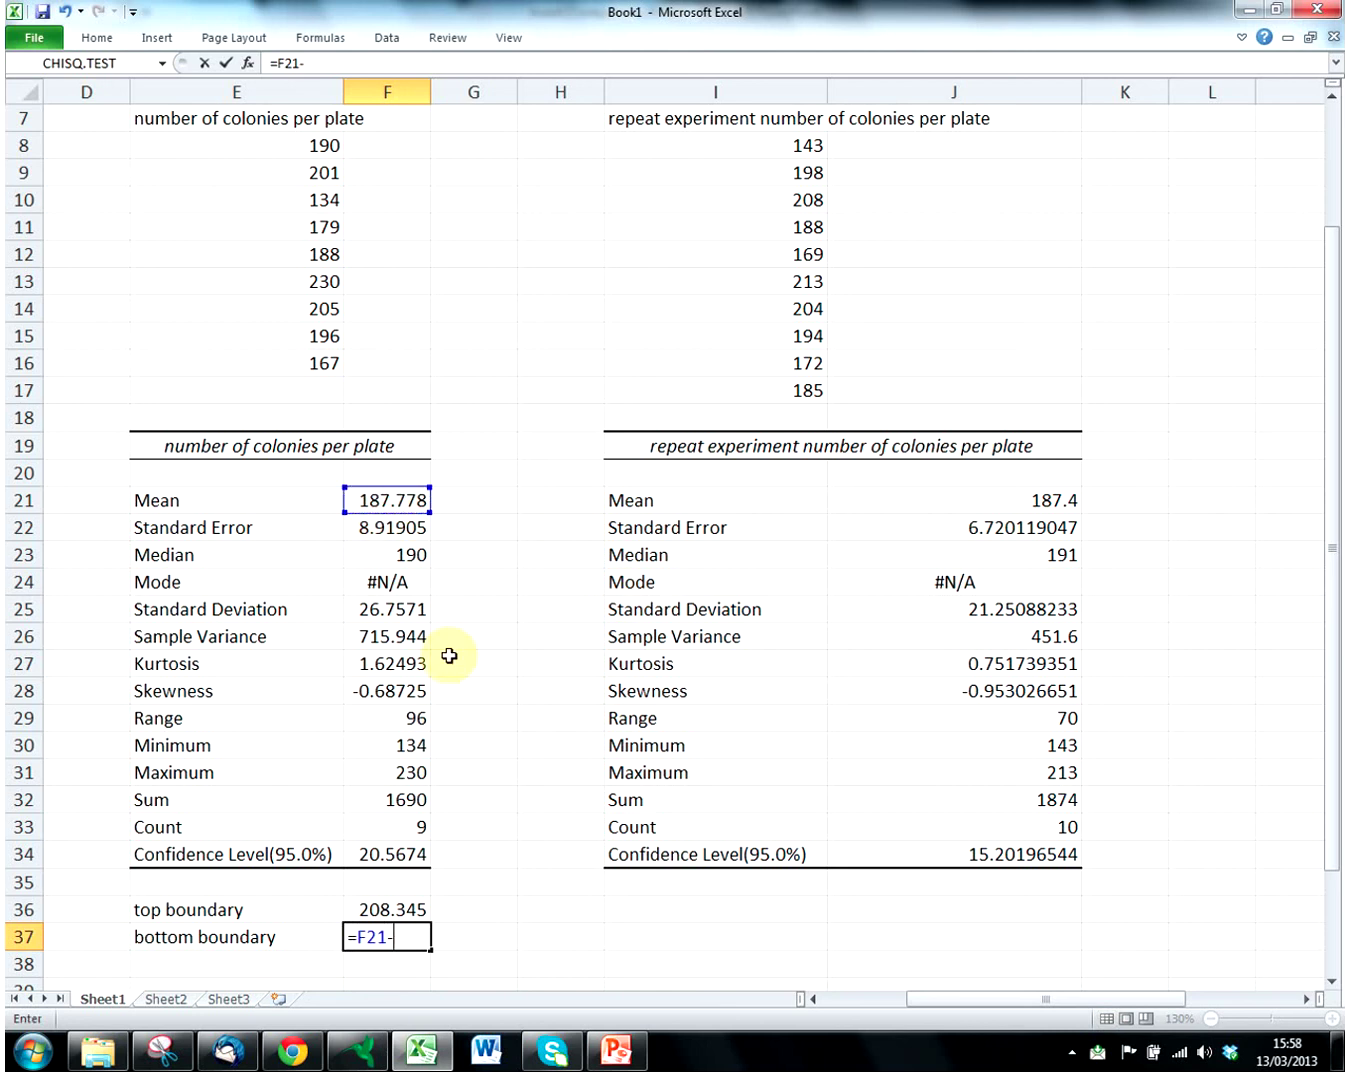
{"action": "left_click", "coordinate": [397, 853]}
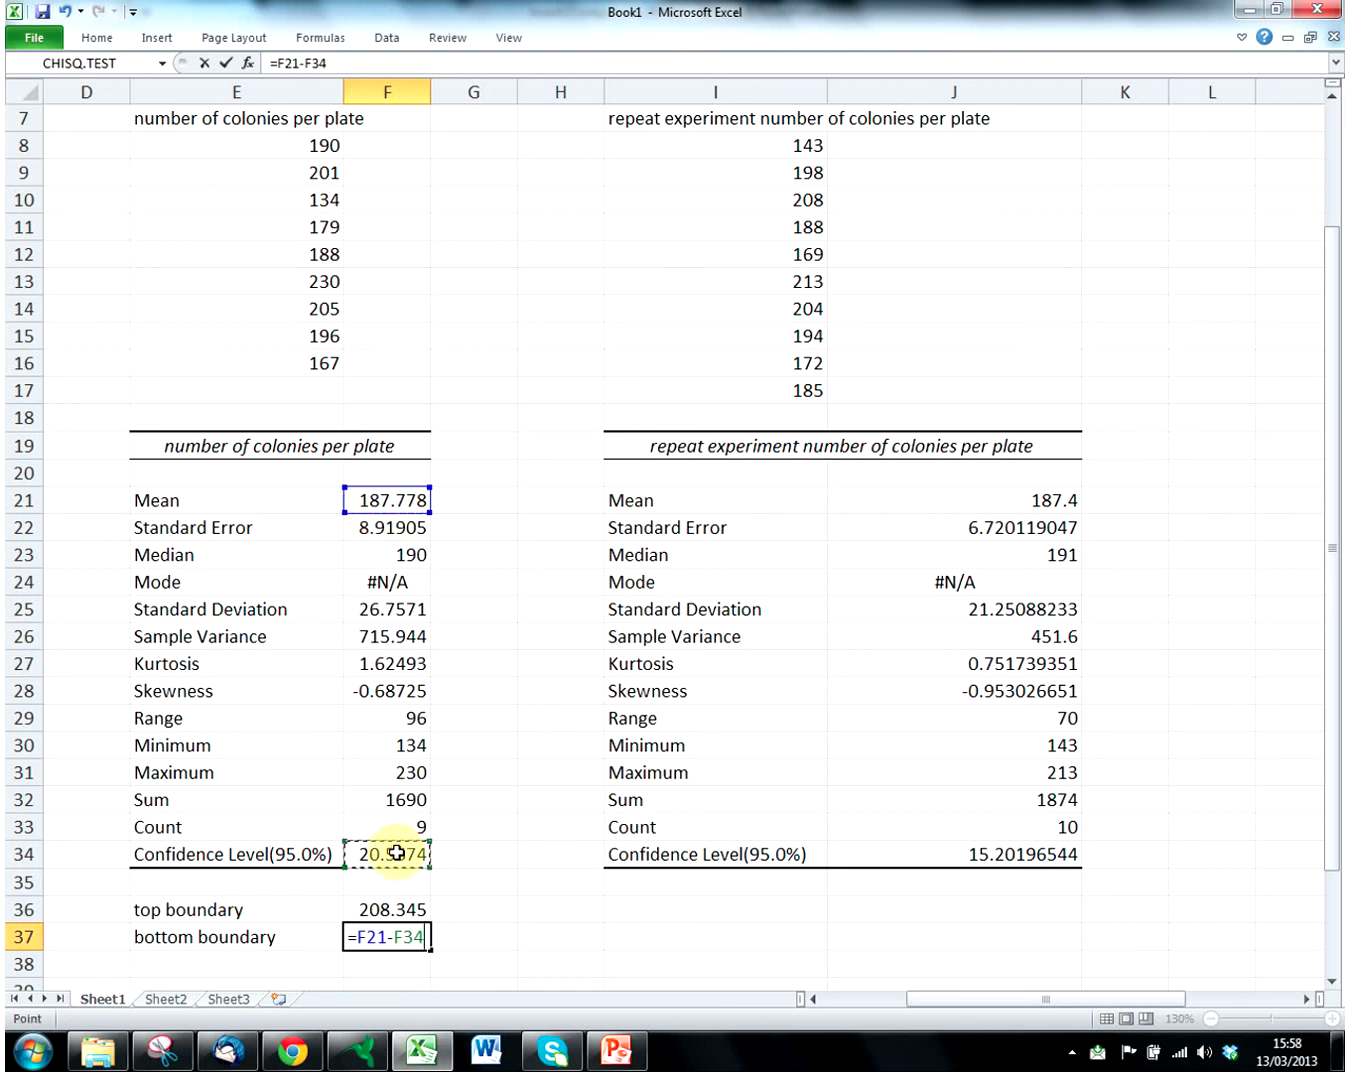
{"action": "key", "text": "Return"}
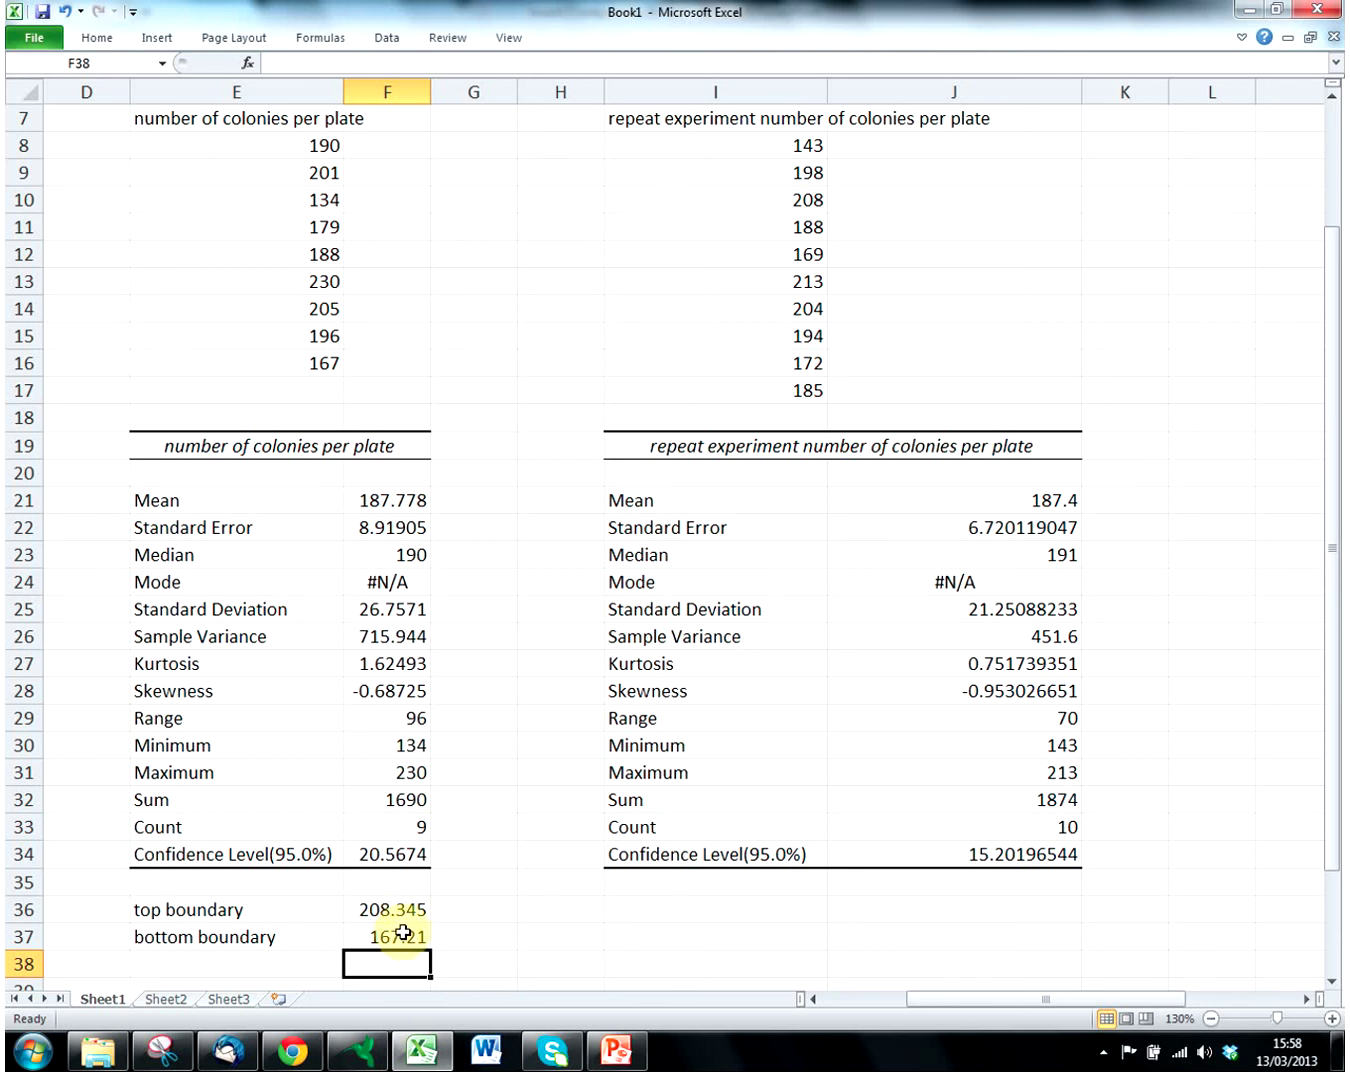
{"action": "scroll", "coordinate": [958, 795], "scroll_direction": "up", "scroll_amount": 1}
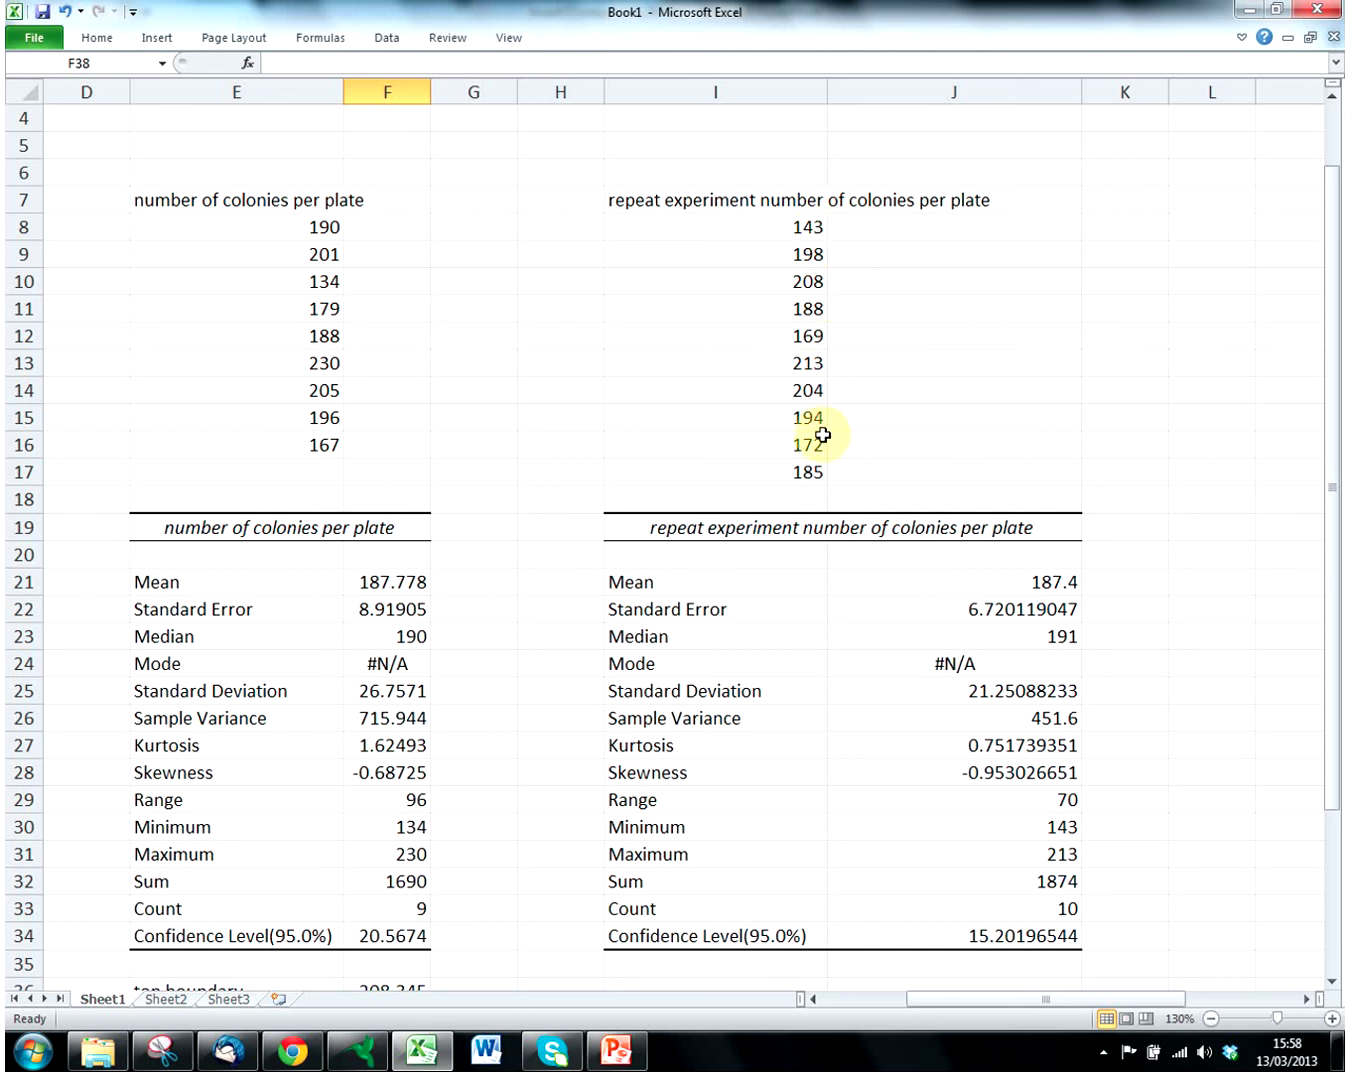
{"action": "scroll", "coordinate": [1008, 597], "scroll_direction": "down", "scroll_amount": 1}
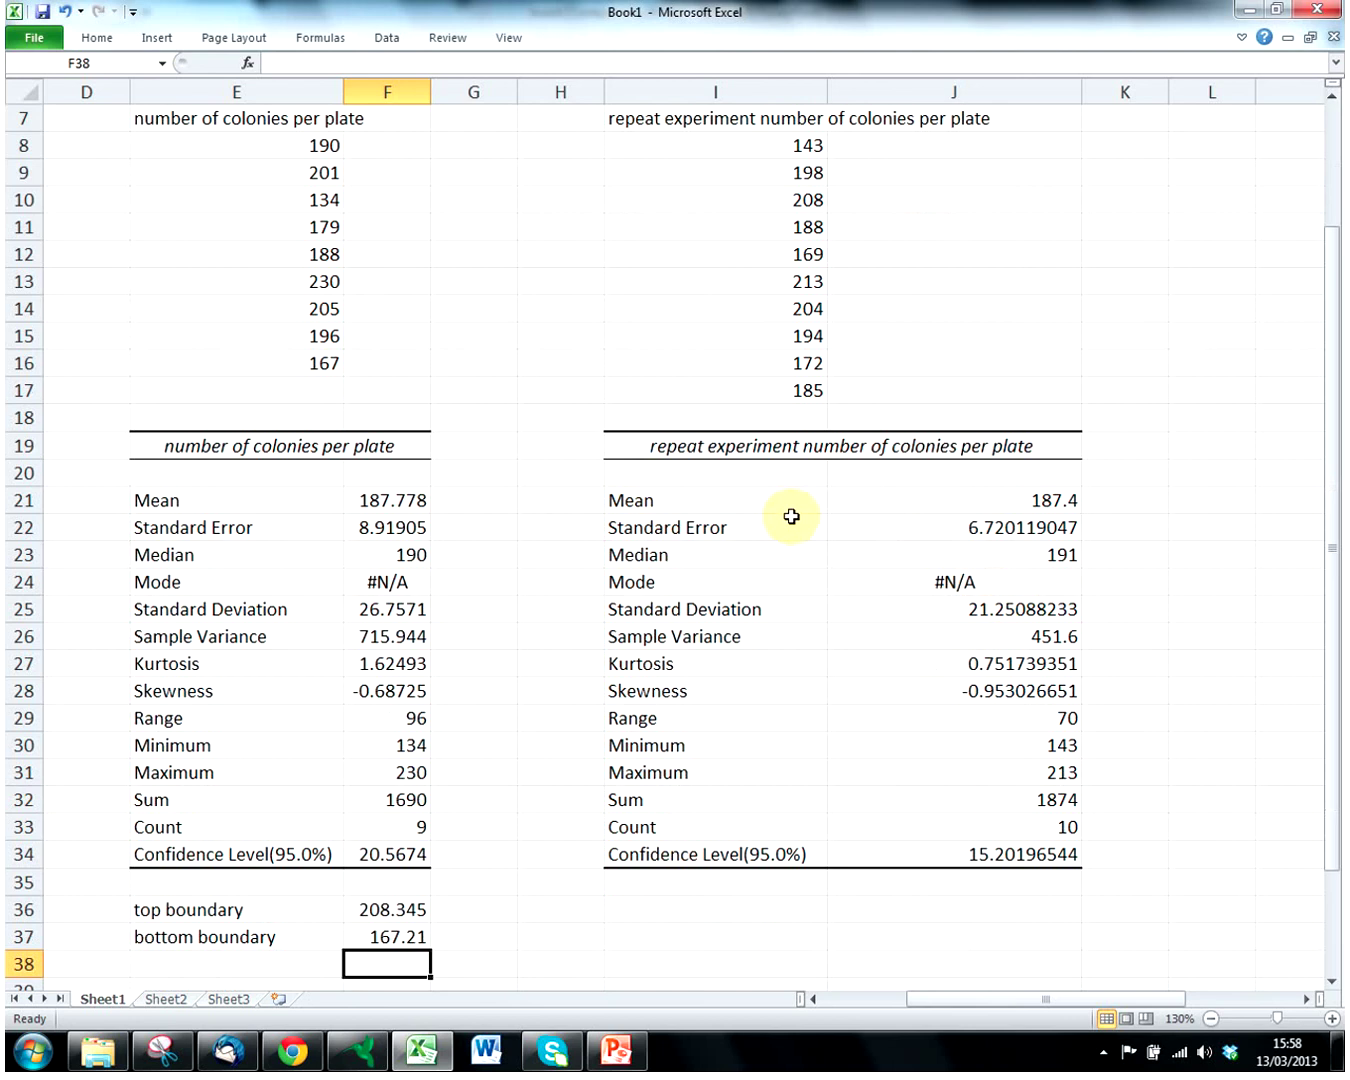
{"action": "left_click", "coordinate": [390, 38]}
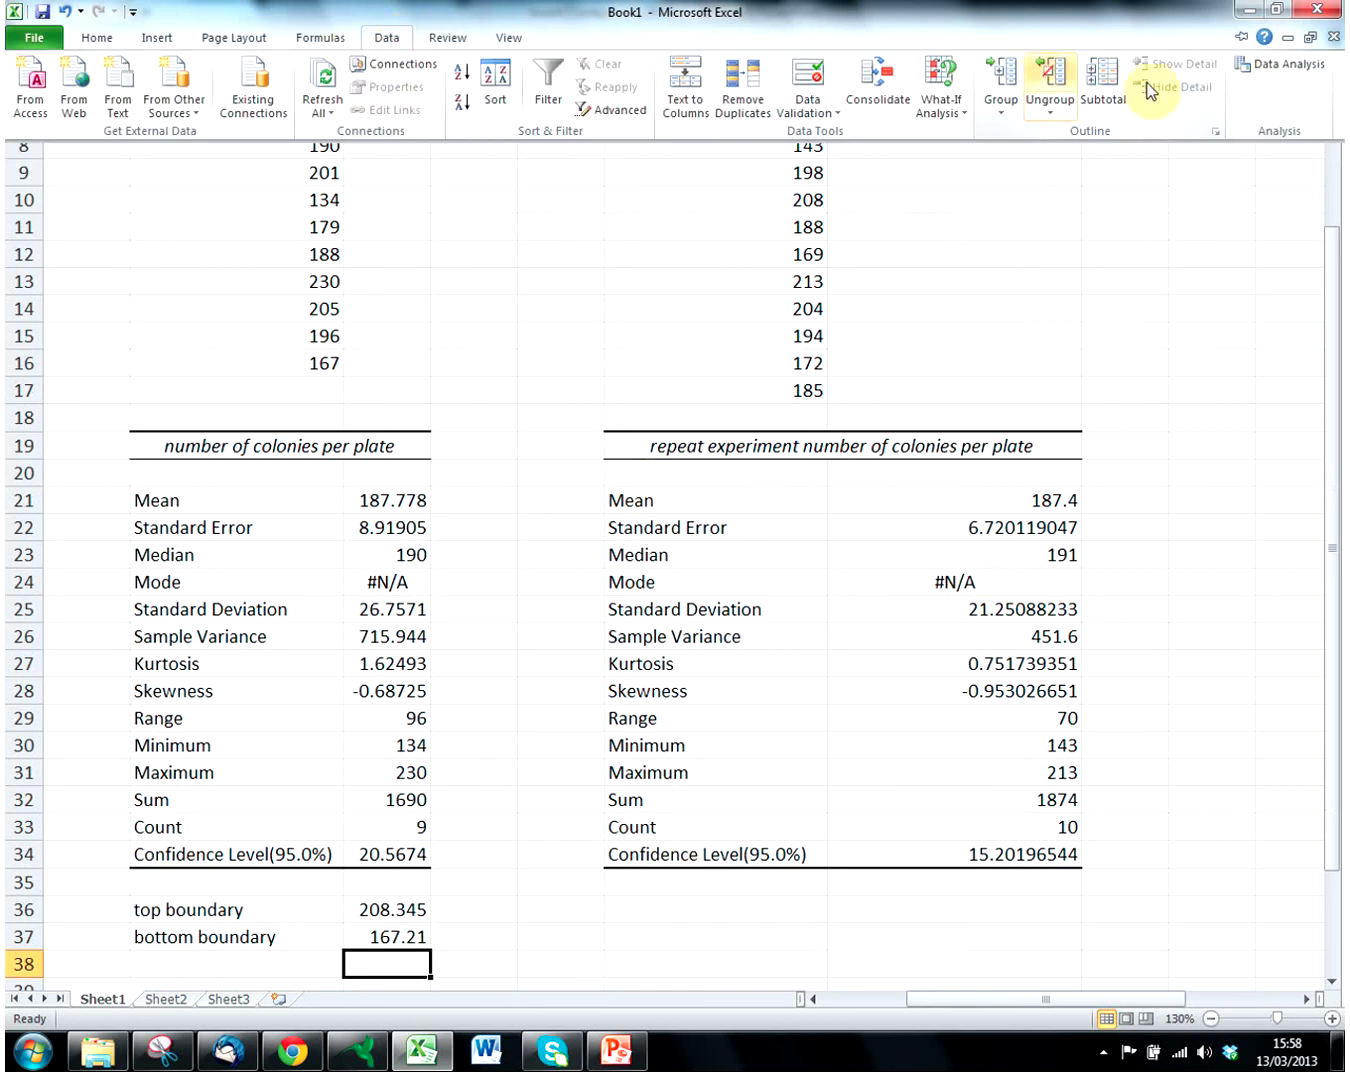
{"action": "left_click", "coordinate": [1285, 64]}
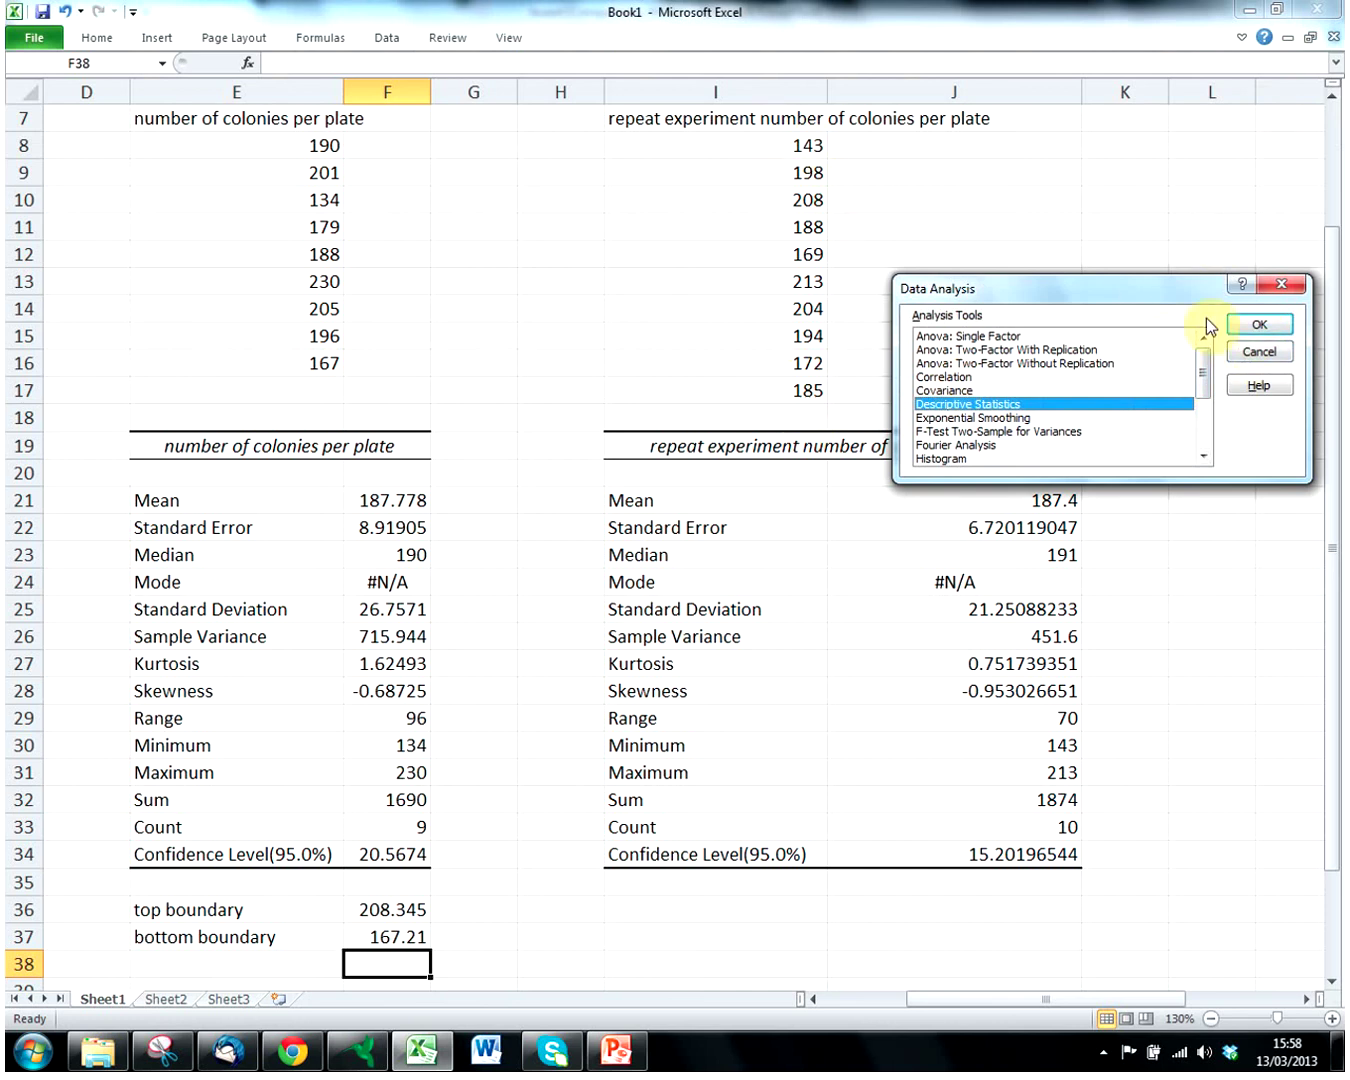
{"action": "left_click", "coordinate": [1247, 324]}
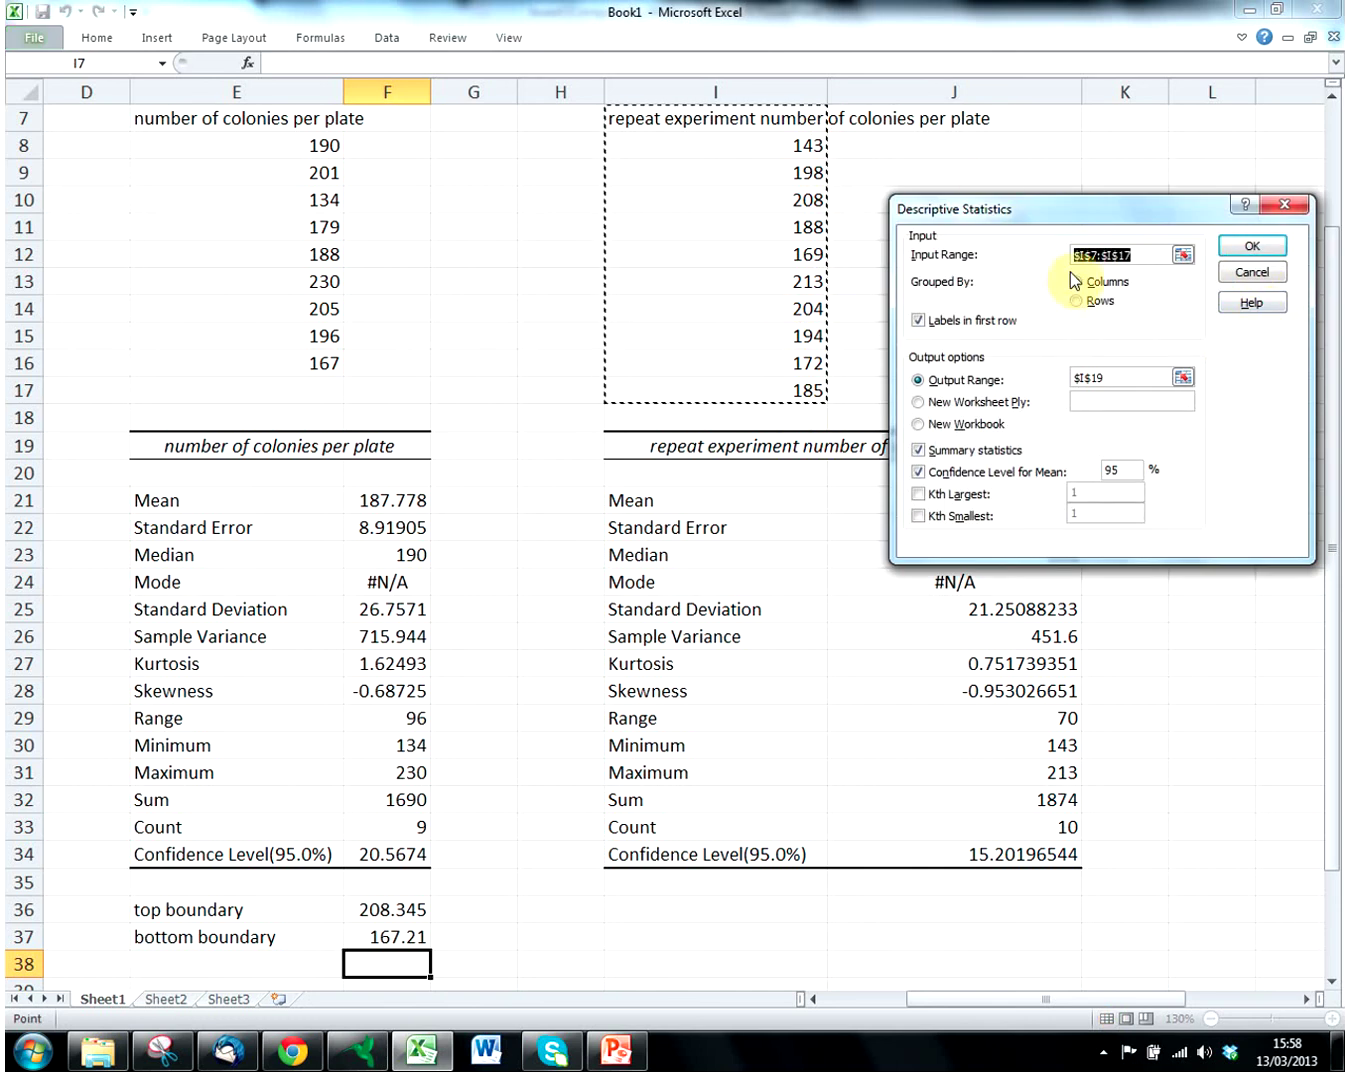
{"action": "left_click", "coordinate": [1246, 273]}
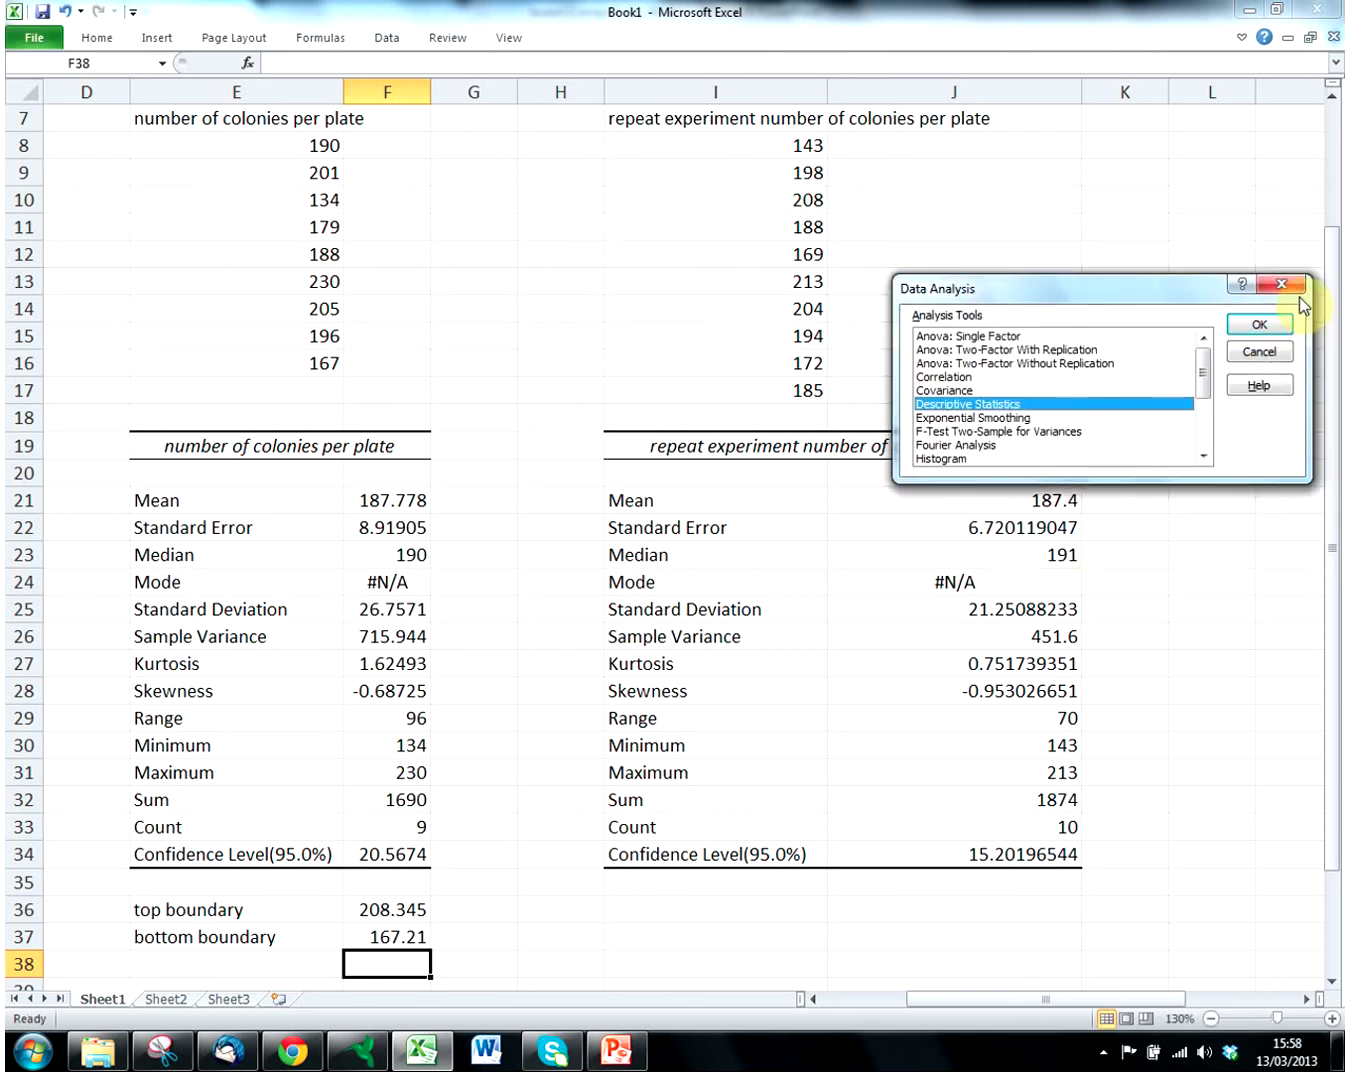
{"action": "left_click", "coordinate": [1260, 353]}
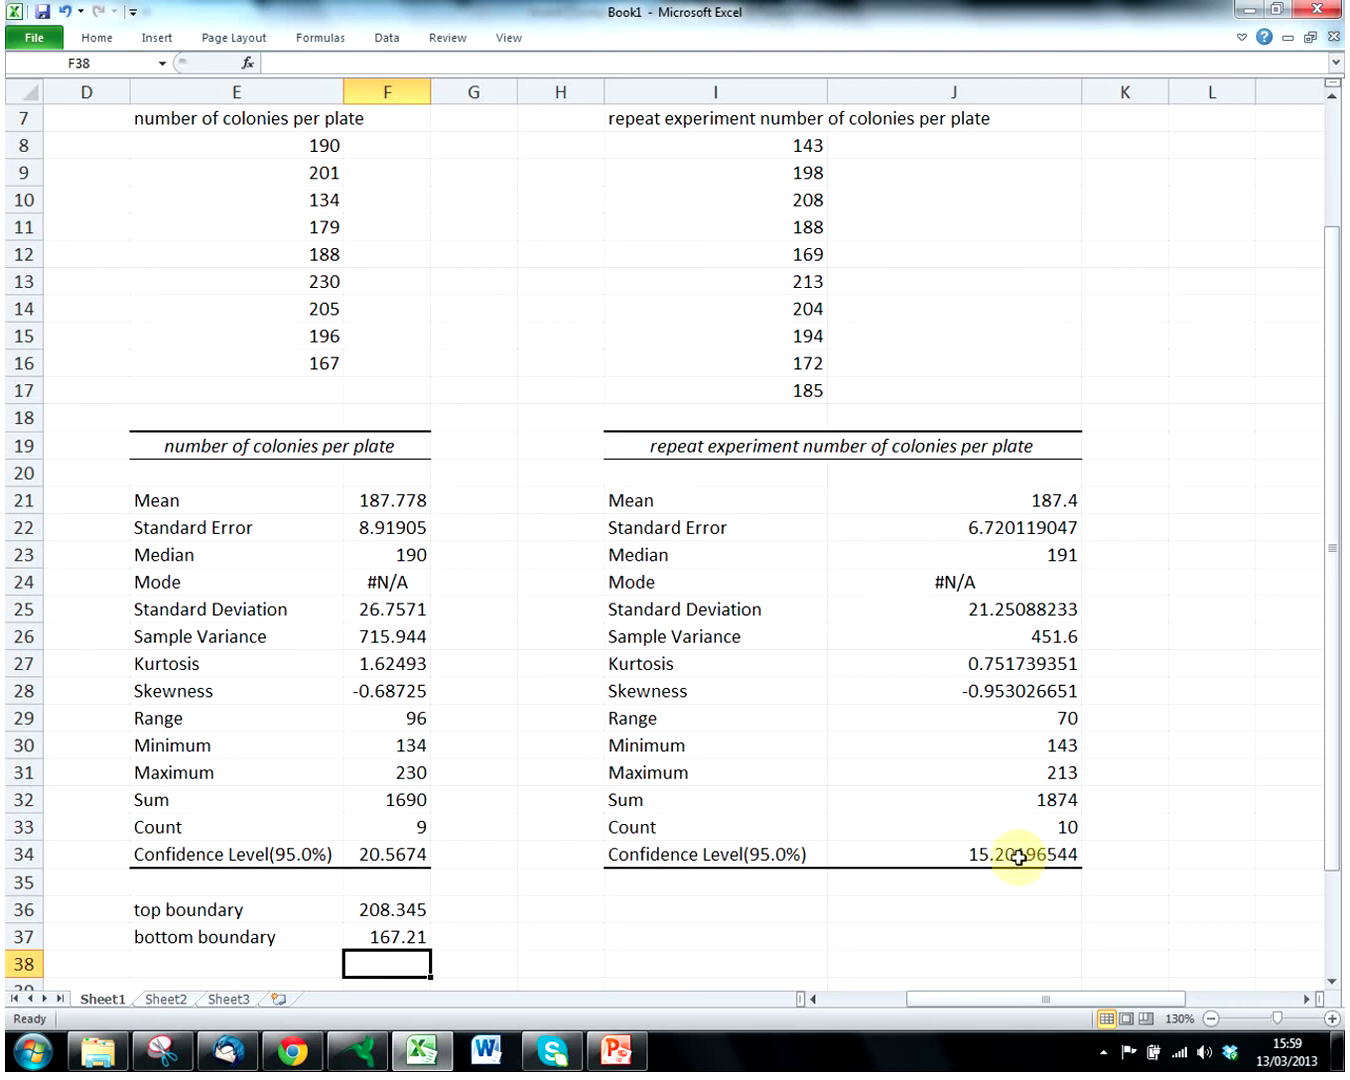
{"action": "scroll", "coordinate": [998, 917], "scroll_direction": "down", "scroll_amount": 1}
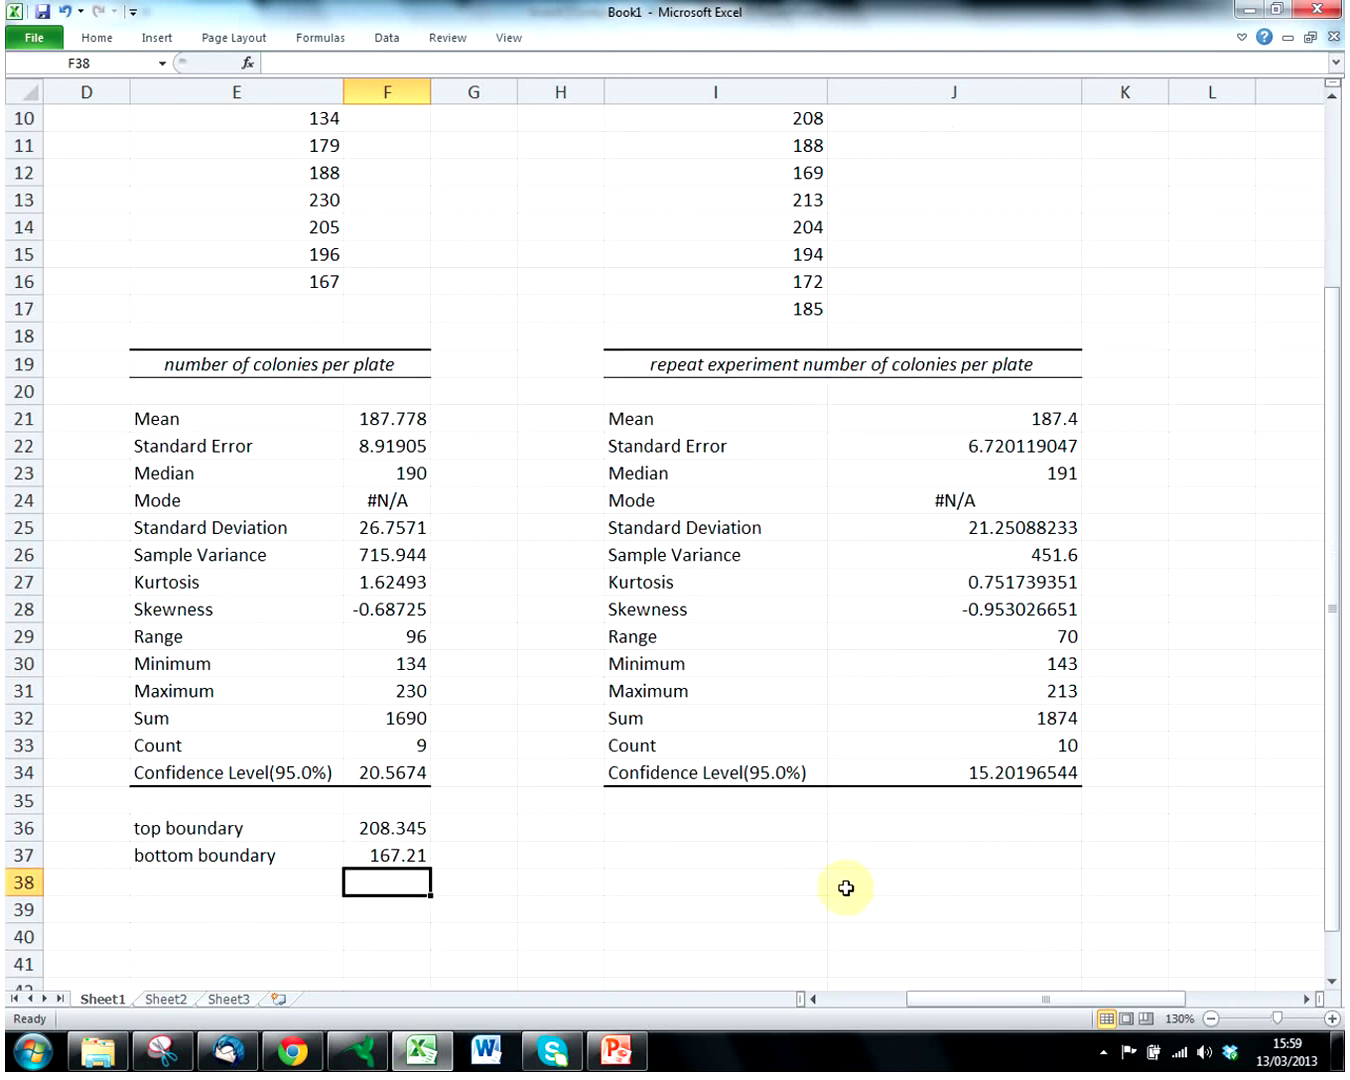
- Enter =J21+J34 in J36, giving the repeat experiment's top boundary of 202.6019654
{"action": "left_click", "coordinate": [843, 835]}
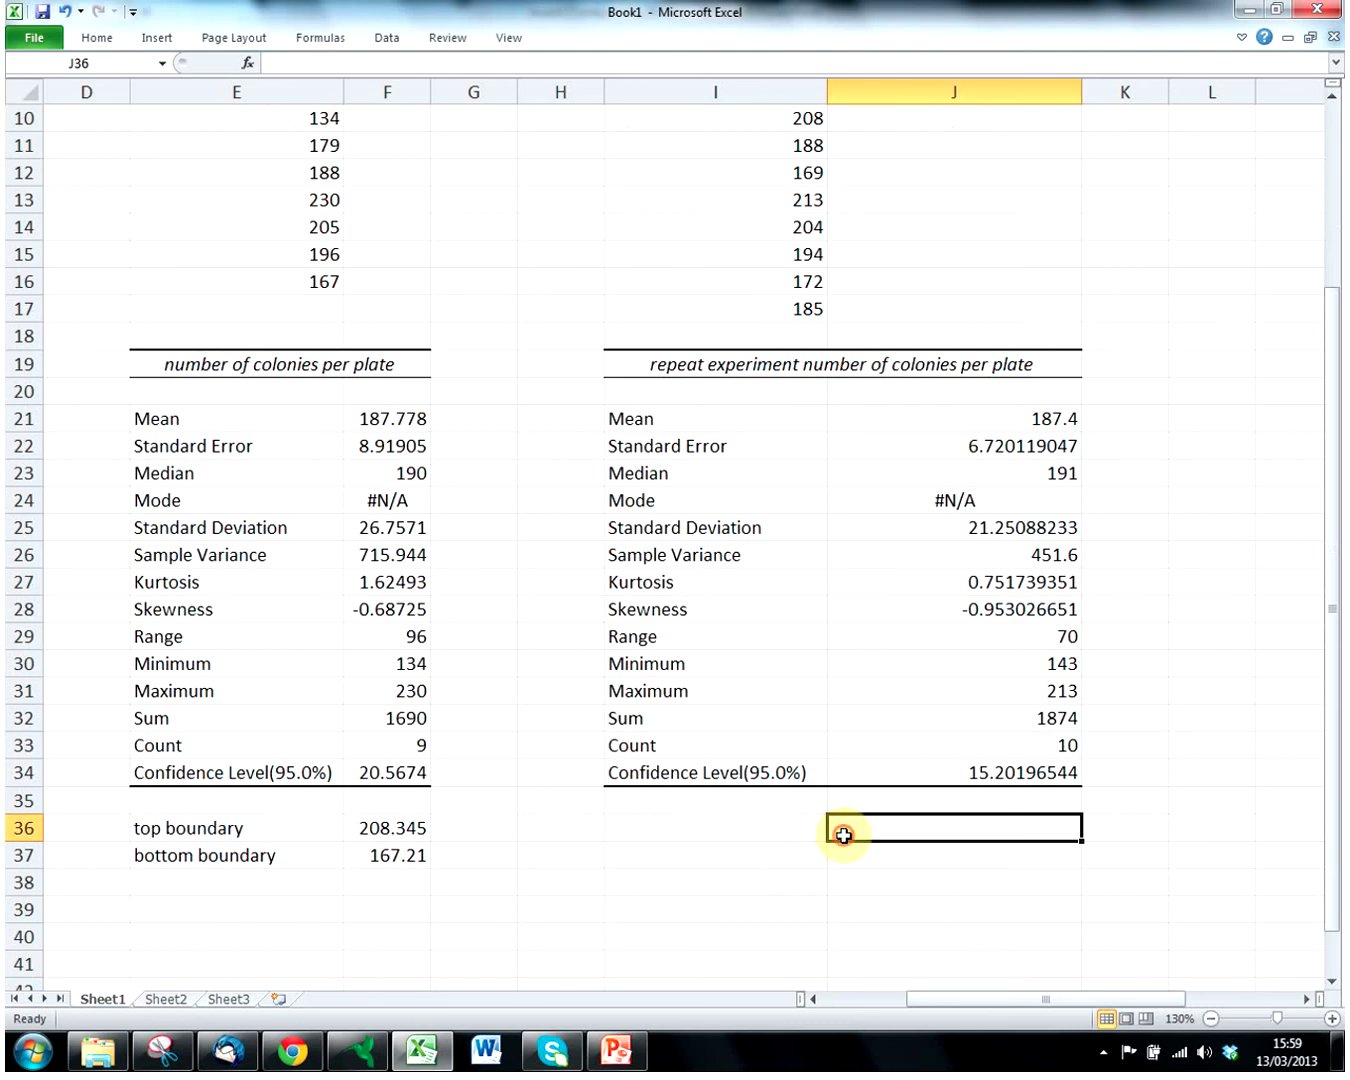
{"action": "double_click", "coordinate": [847, 833]}
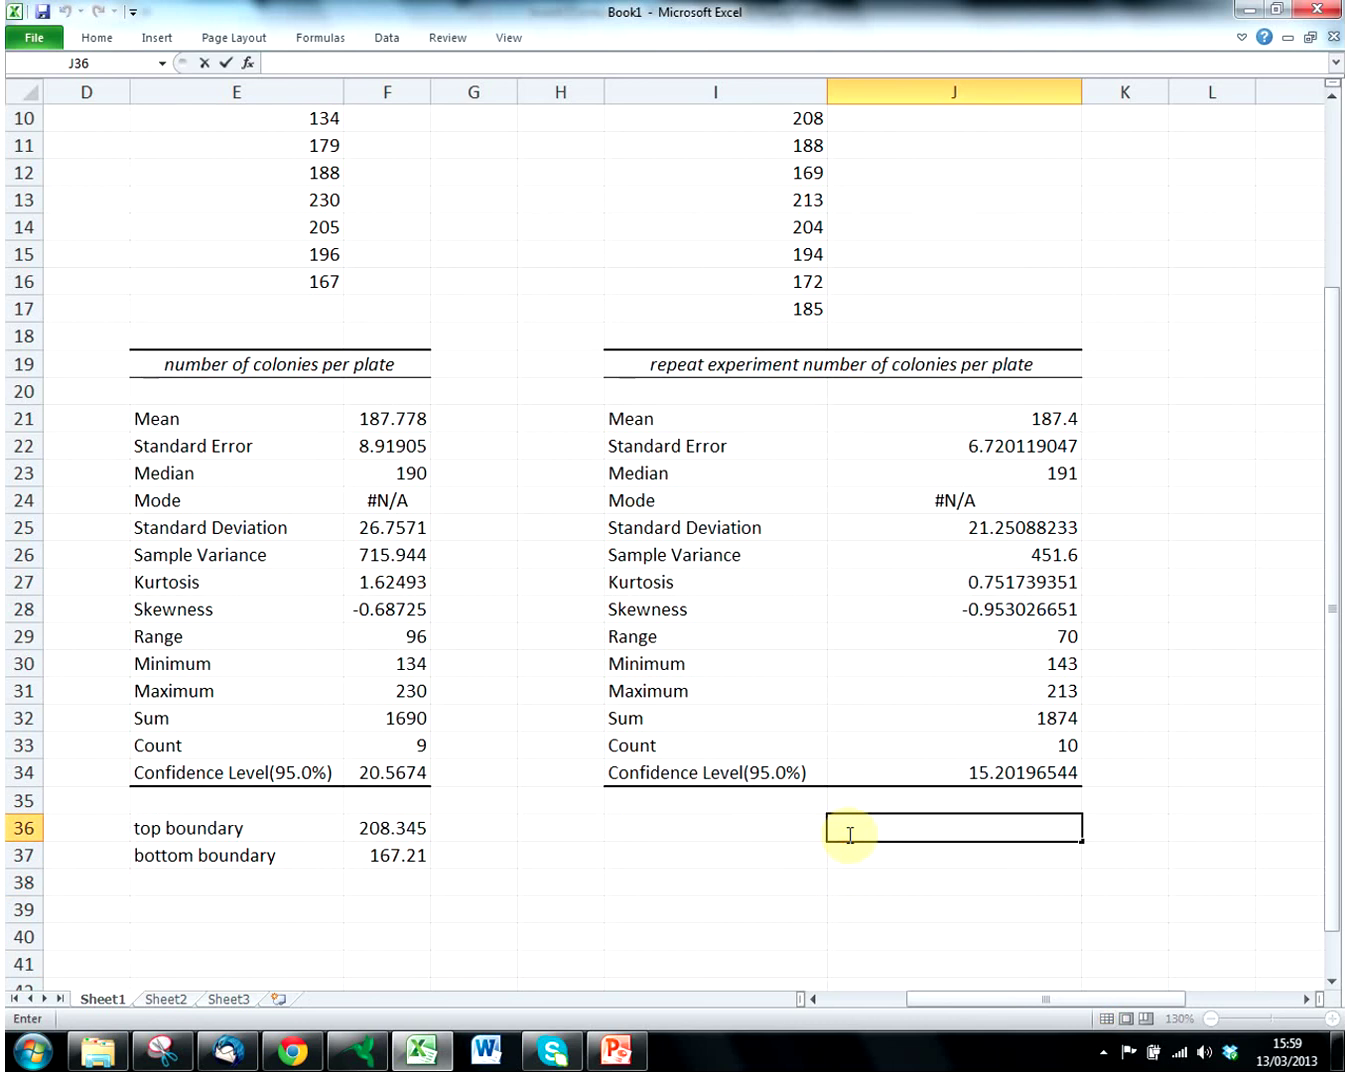
{"action": "type", "text": "="}
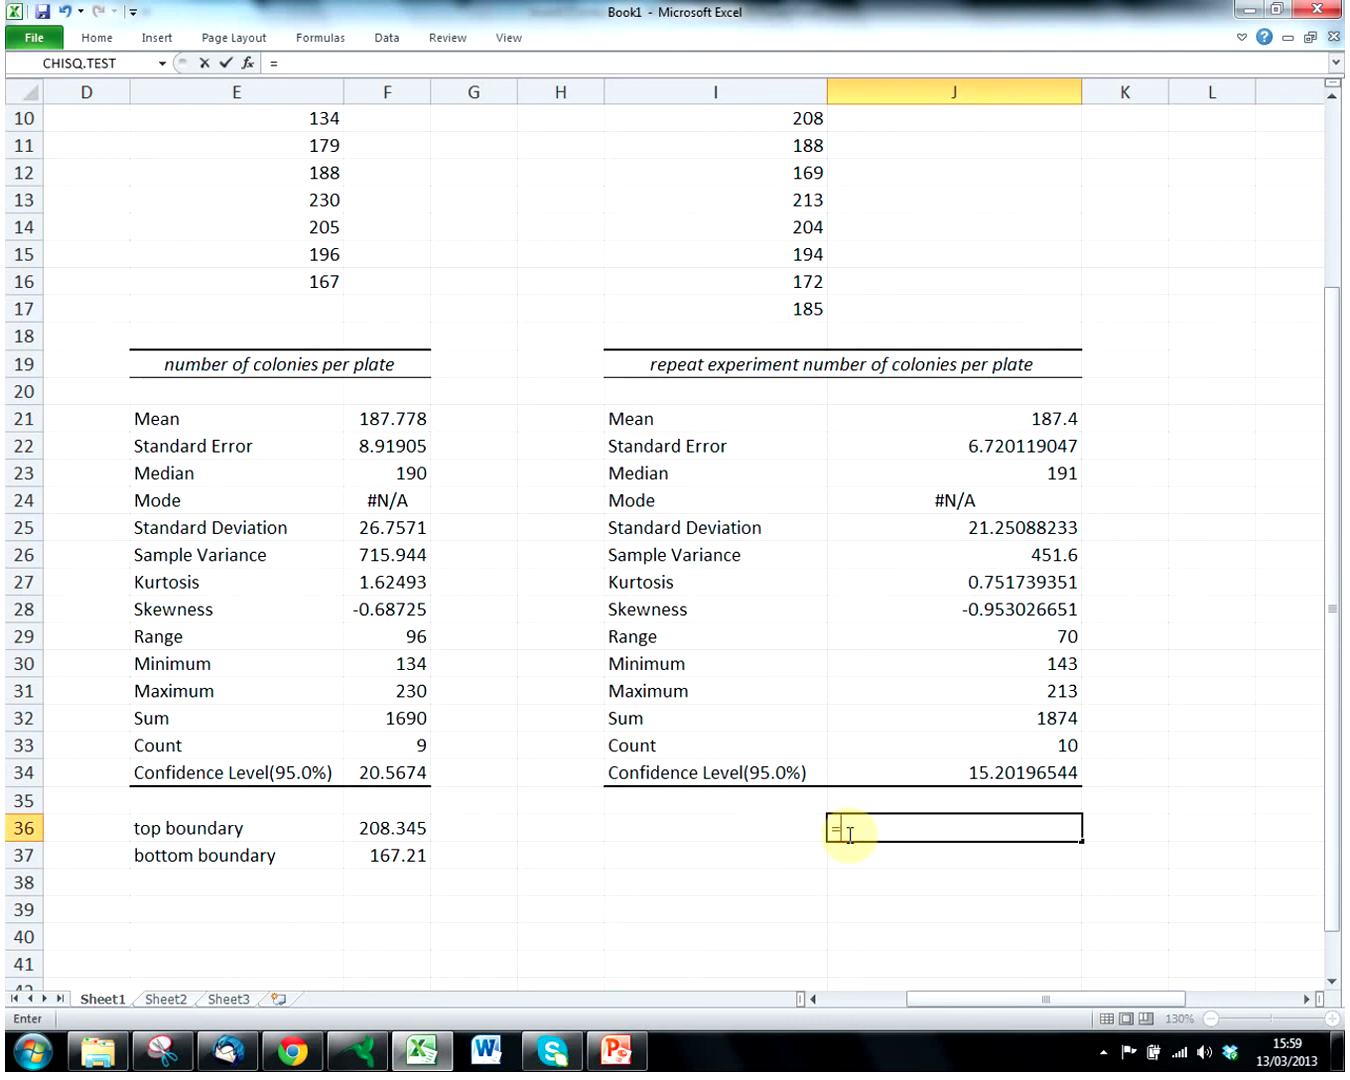
{"action": "left_click", "coordinate": [1061, 423]}
{"action": "type", "text": "+"}
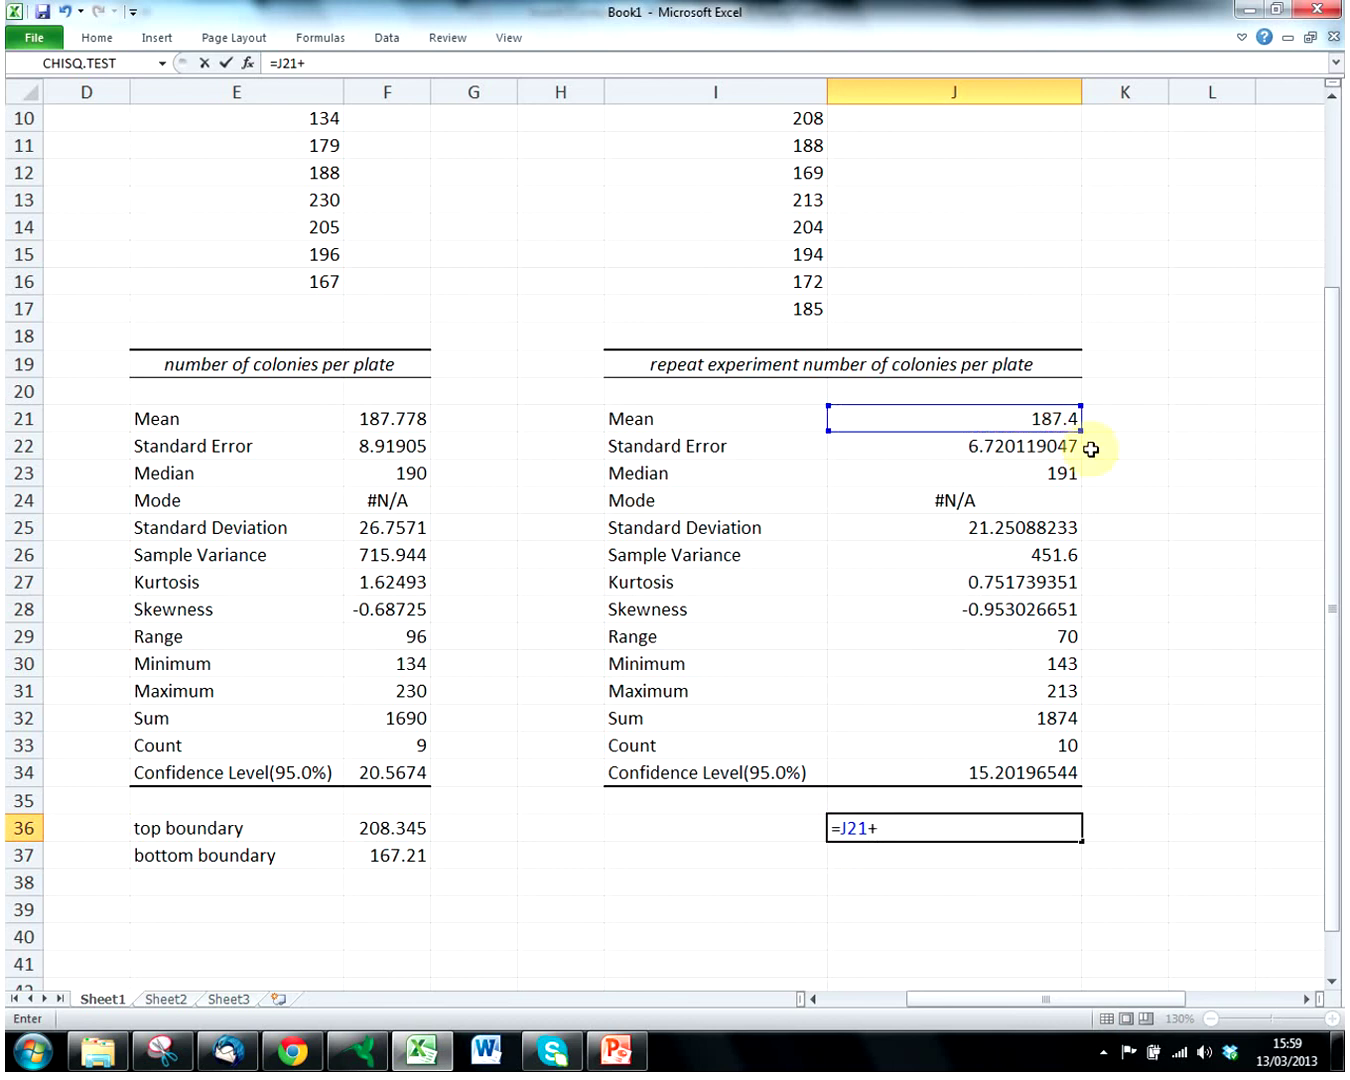
{"action": "left_click", "coordinate": [1042, 773]}
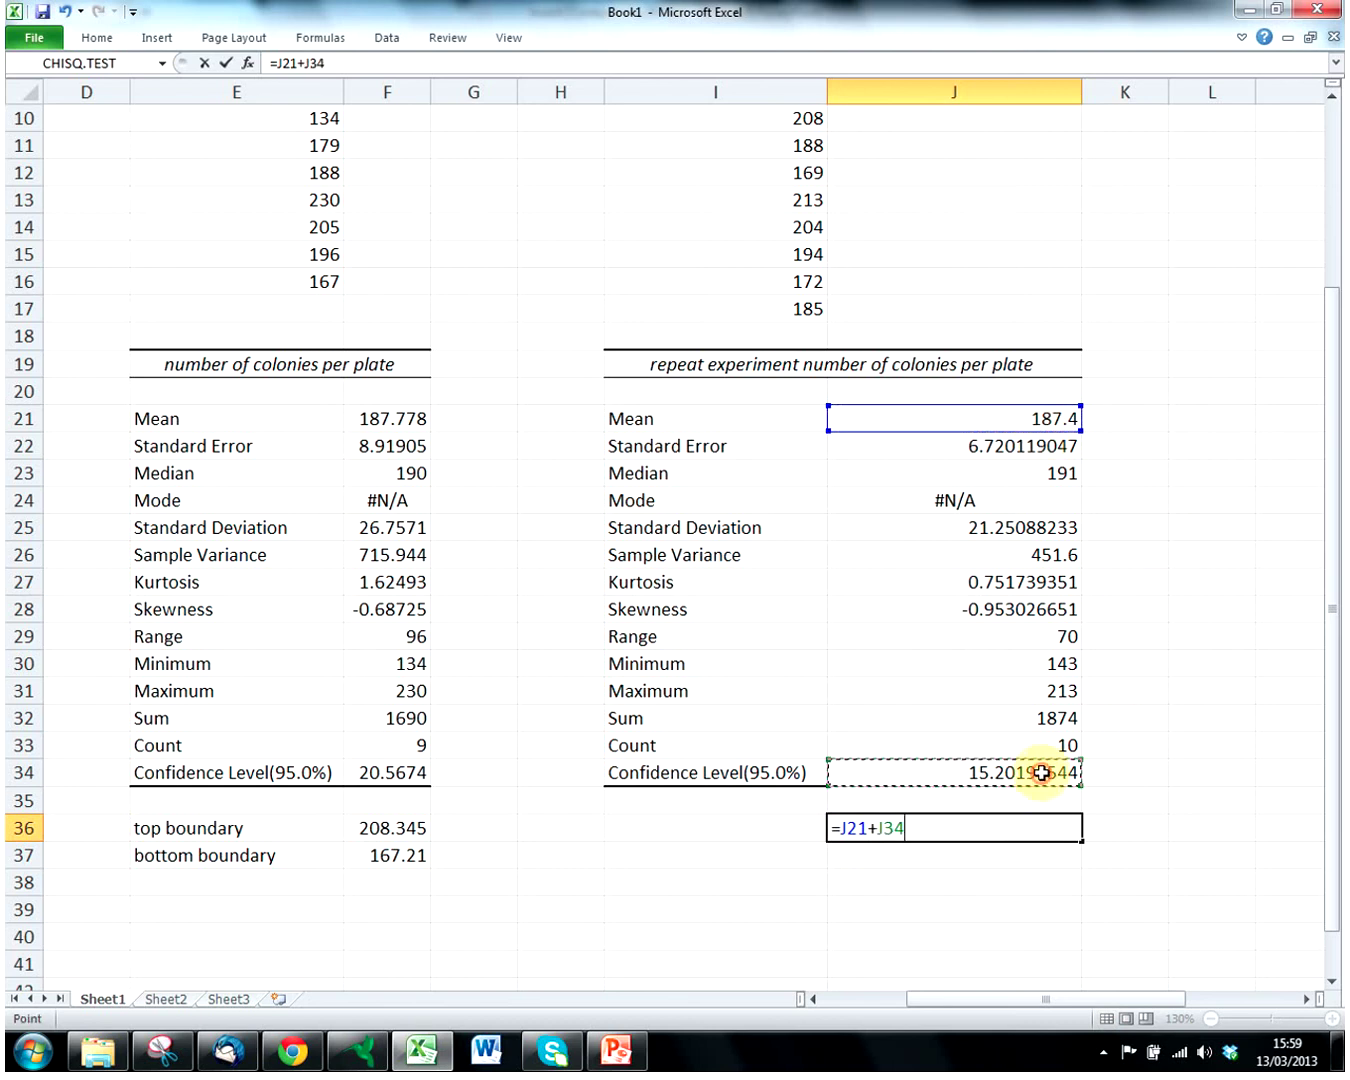
{"action": "key", "text": "Return"}
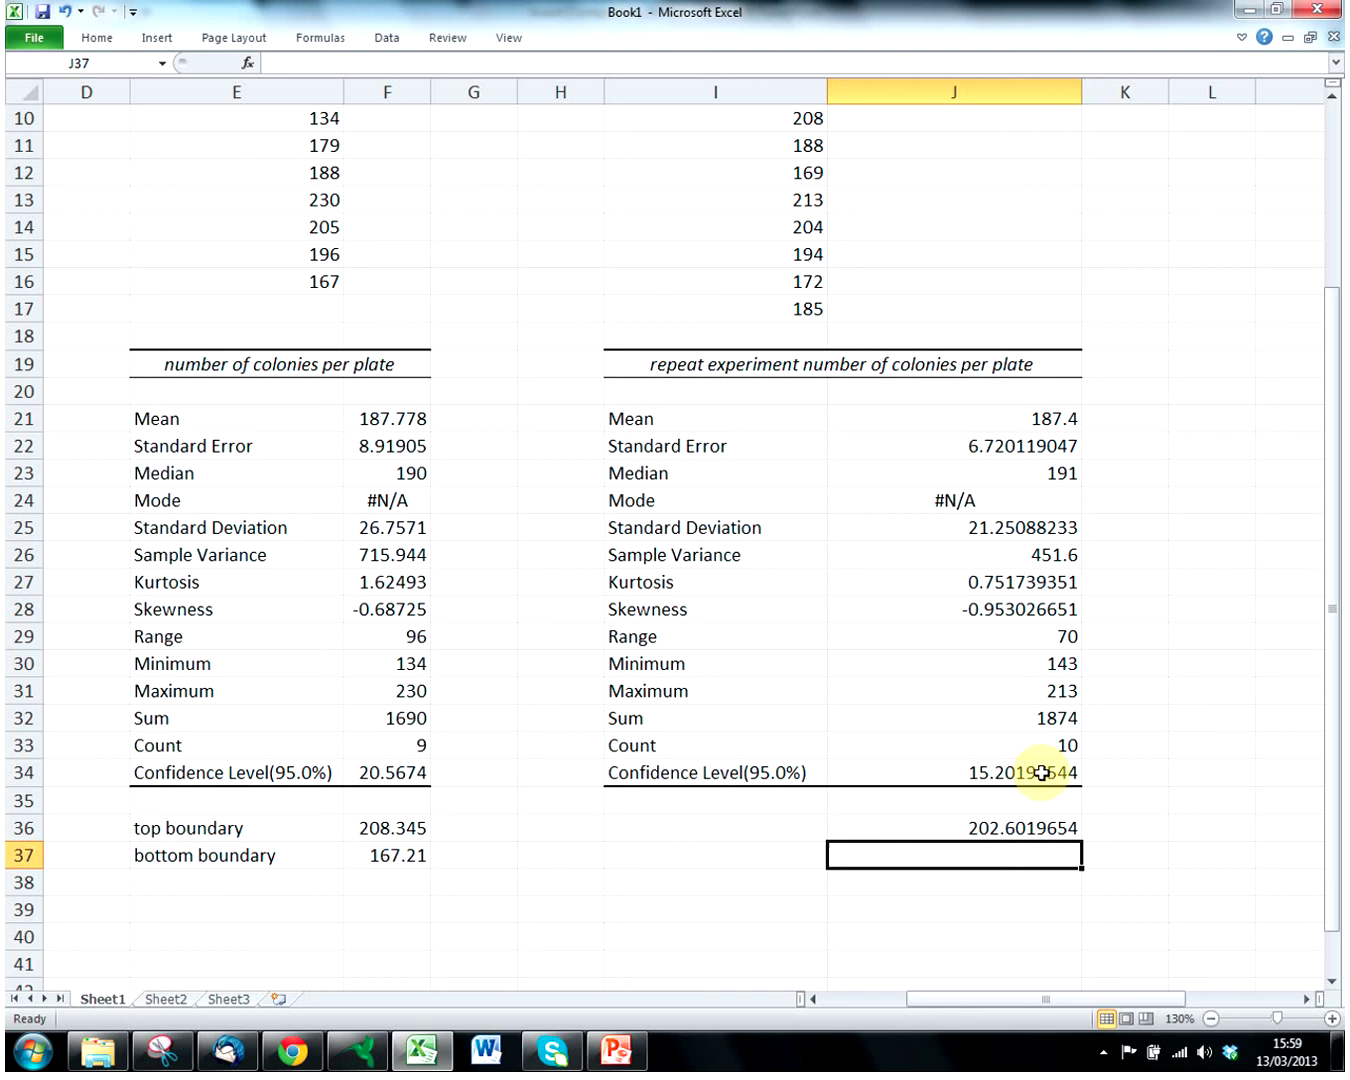
- Enter +J21-J34 in J37, giving the repeat experiment's bottom boundary of 172.1980346
{"action": "double_click", "coordinate": [1007, 862]}
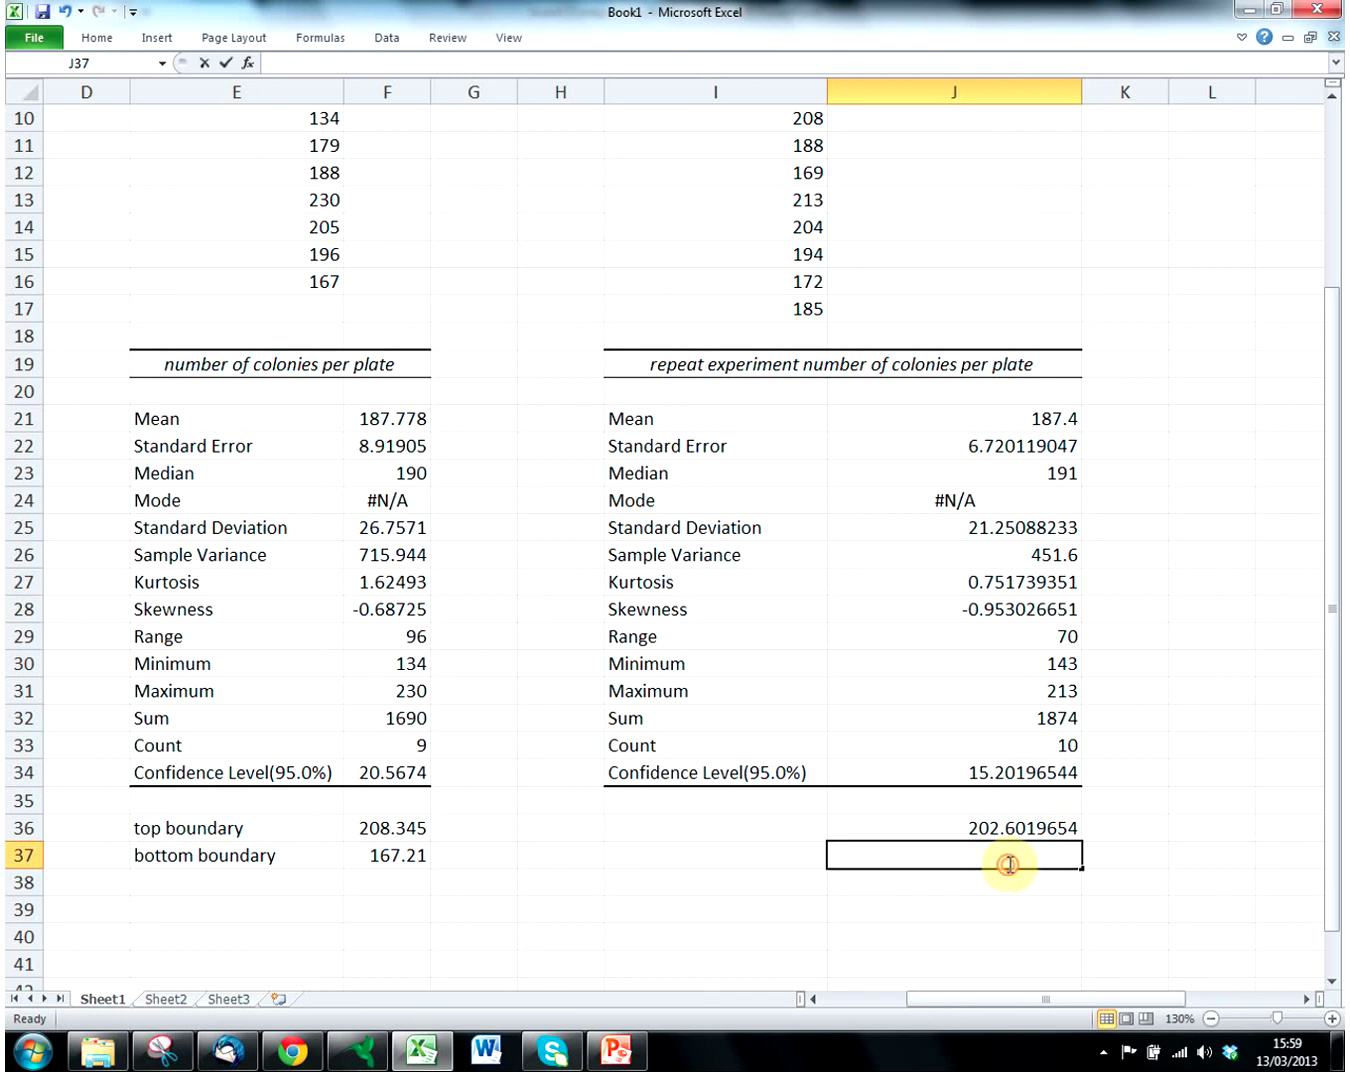
{"action": "type", "text": "+"}
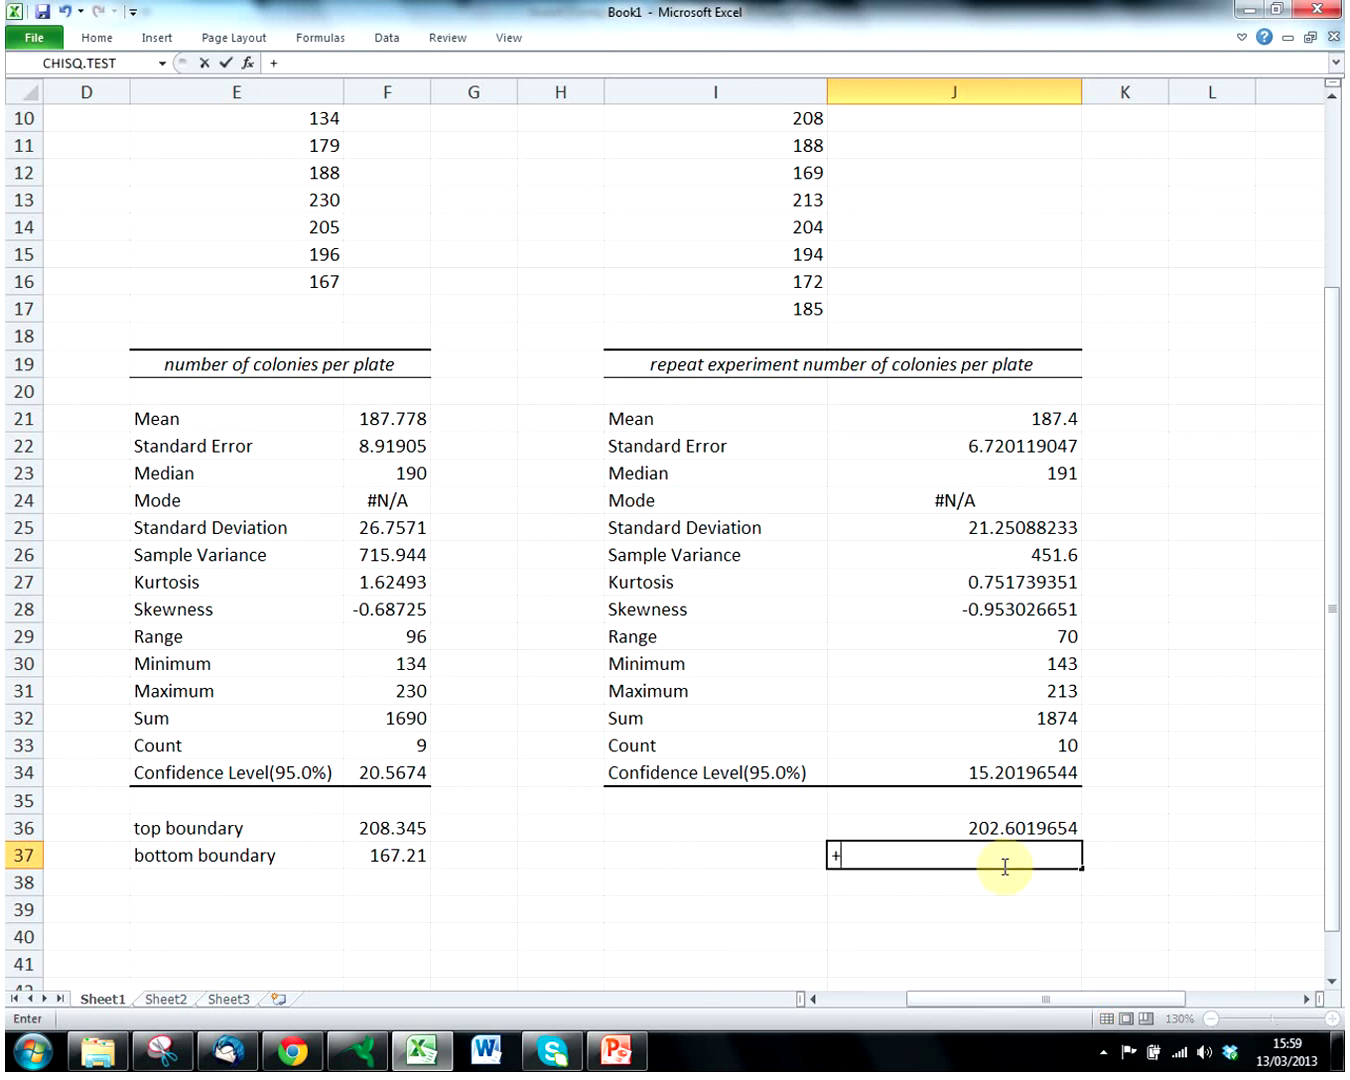
{"action": "left_click", "coordinate": [1071, 426]}
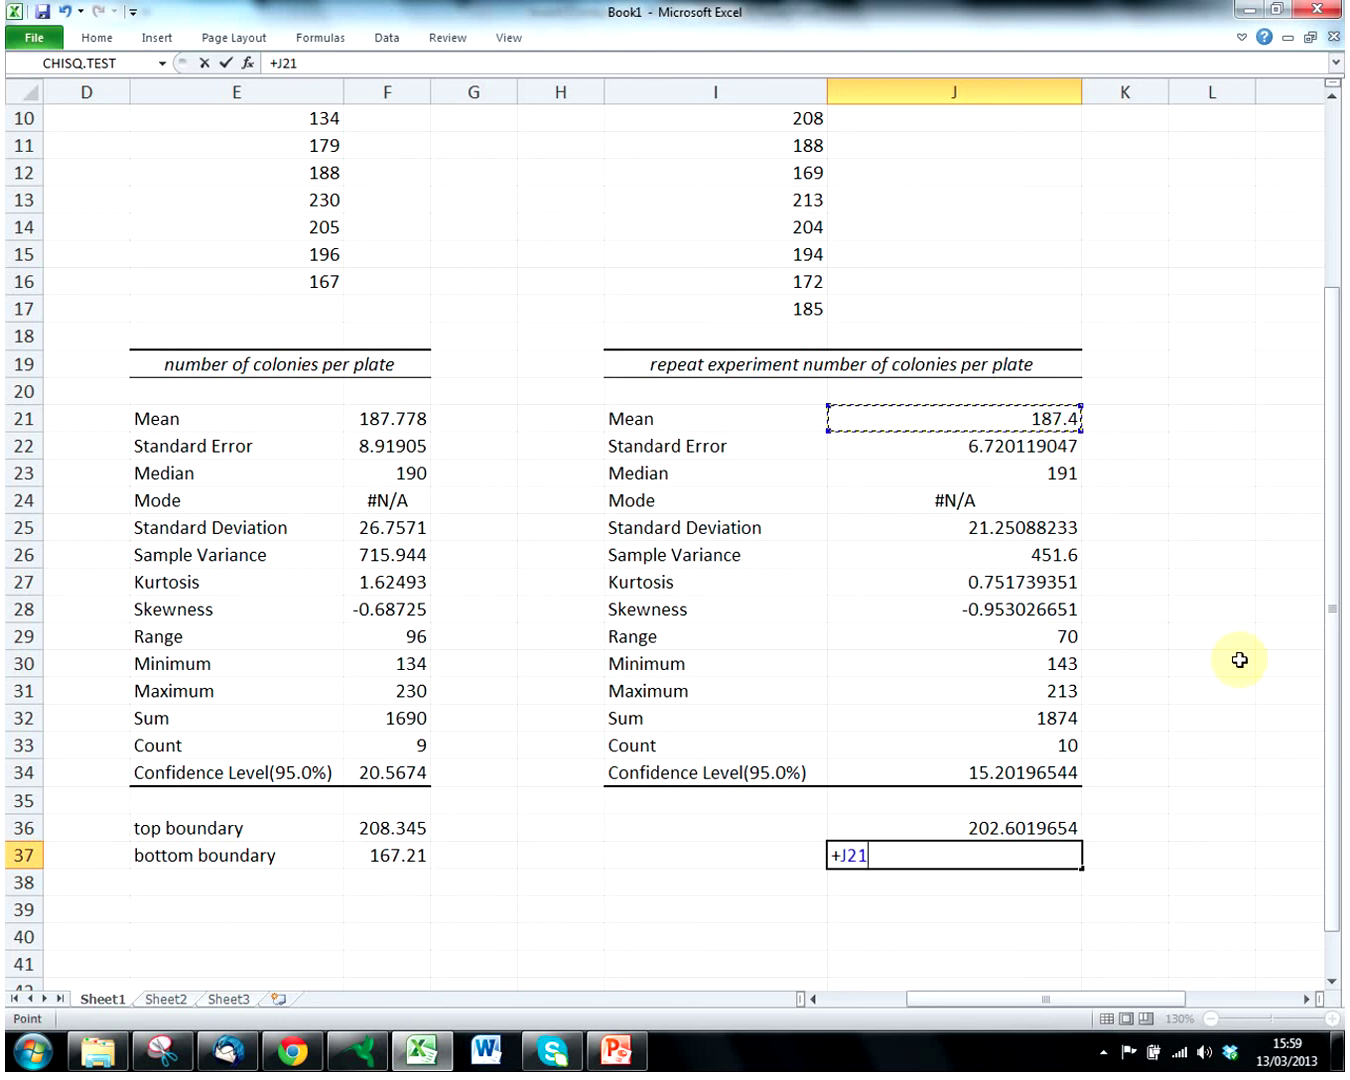
{"action": "type", "text": "-"}
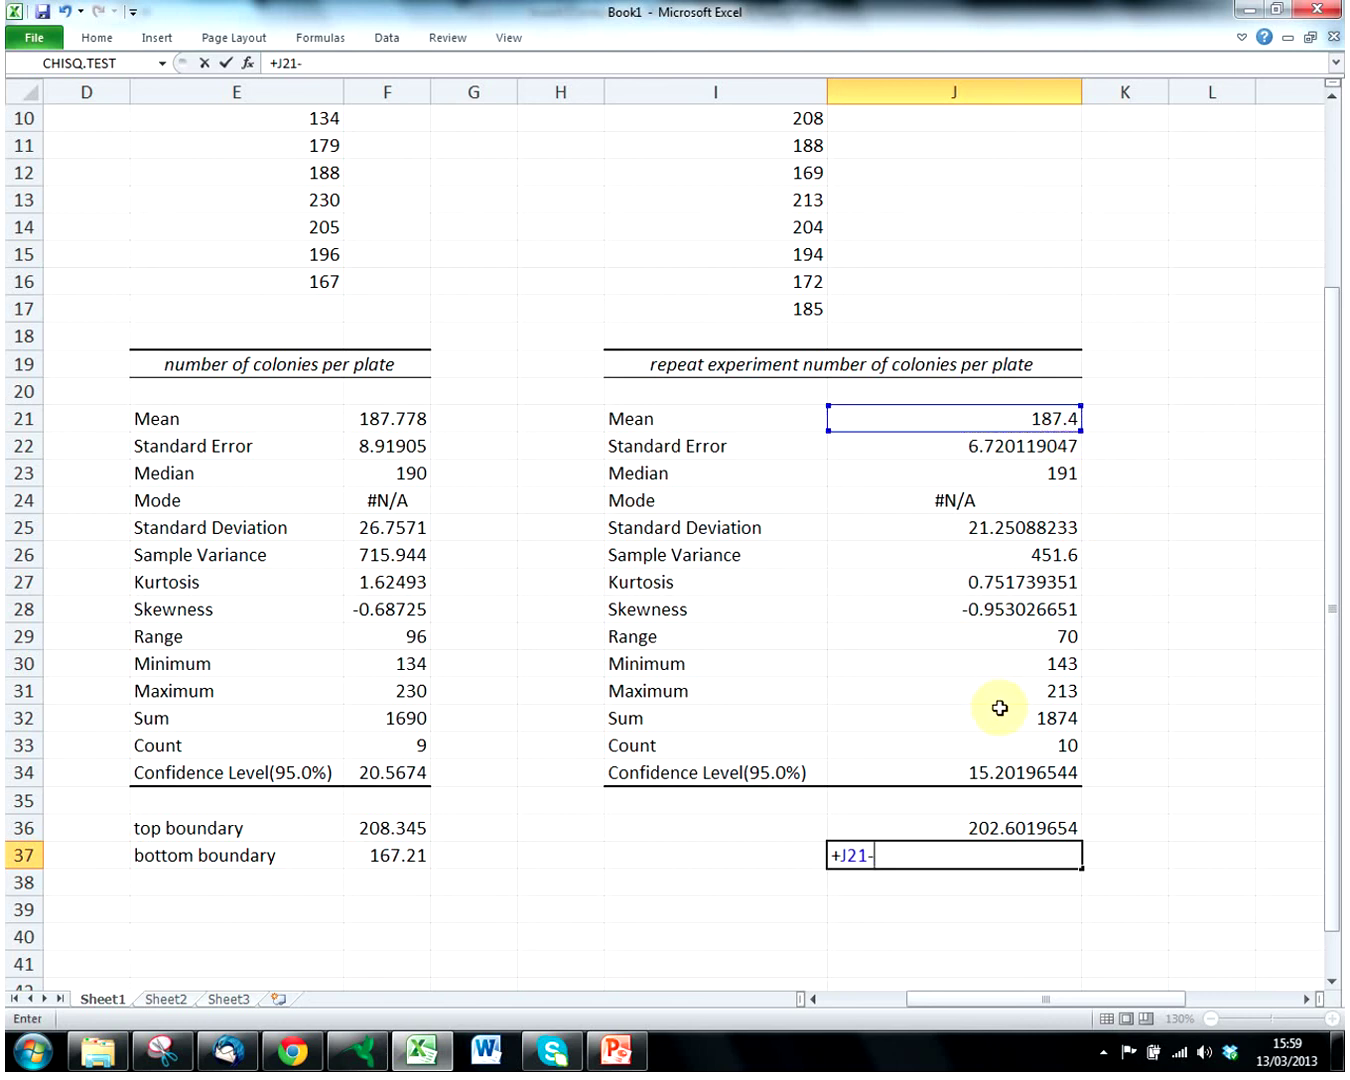
{"action": "left_click", "coordinate": [985, 772]}
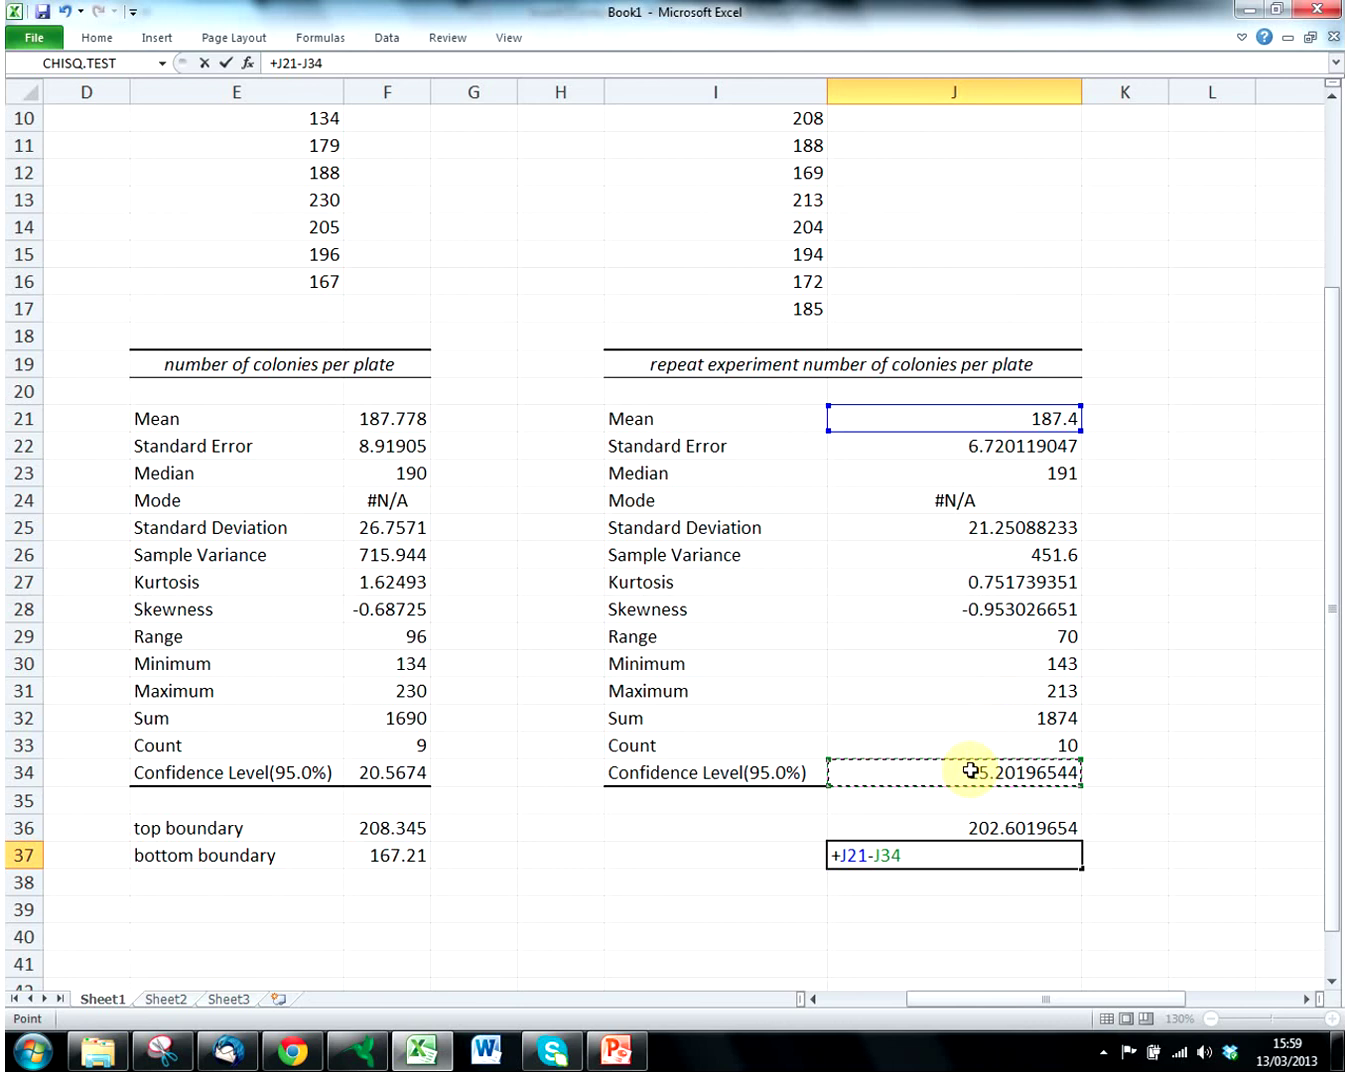
{"action": "key", "text": "Return"}
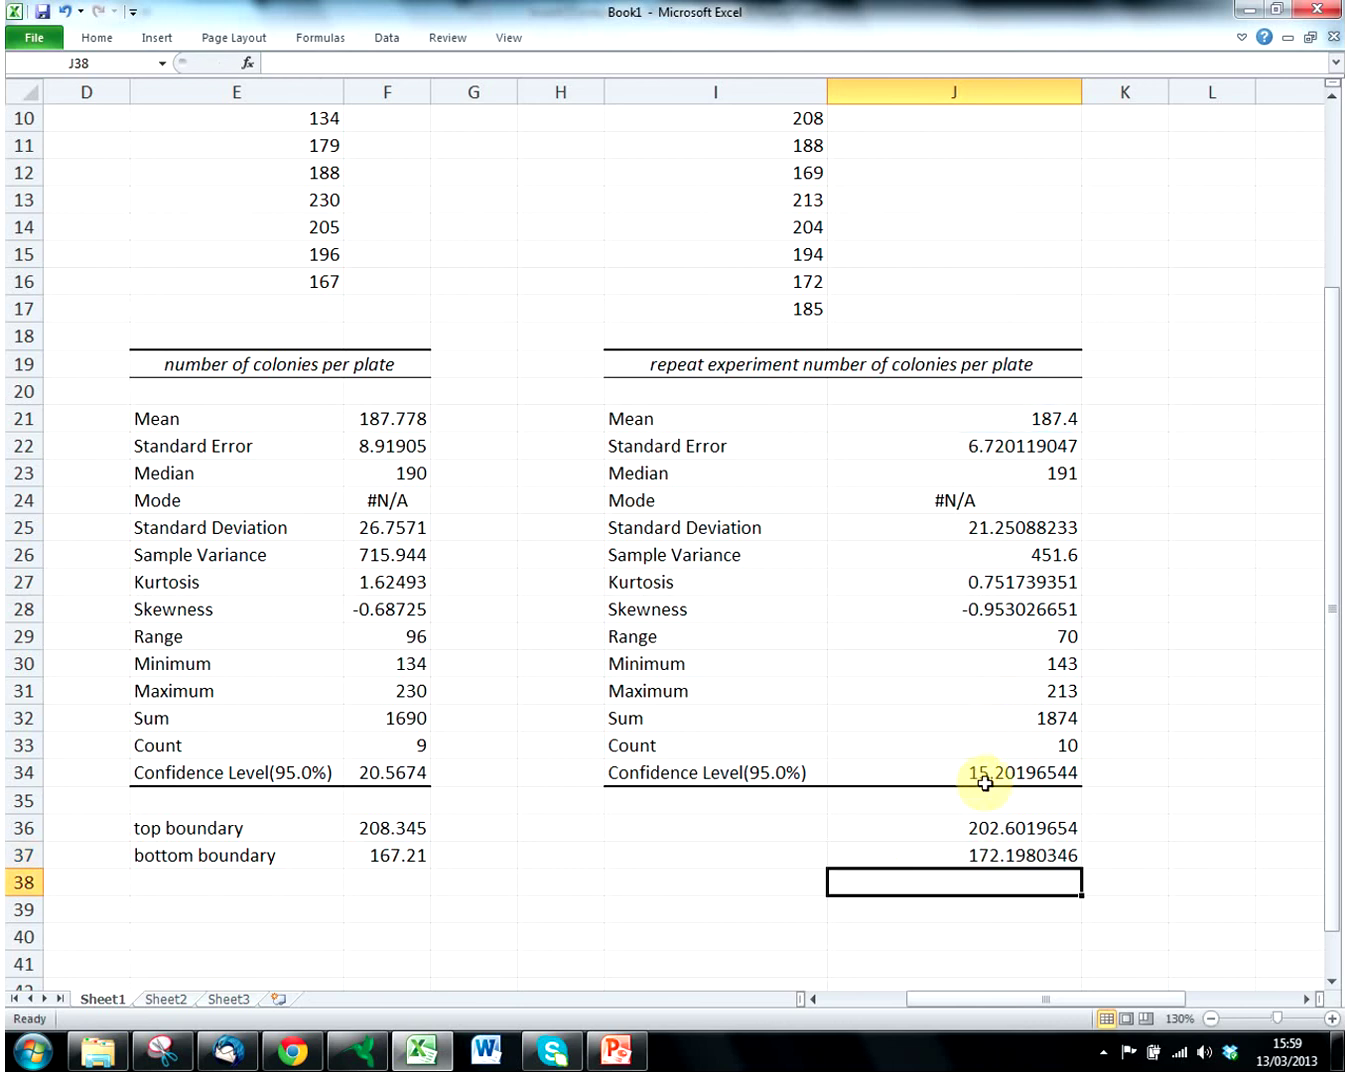